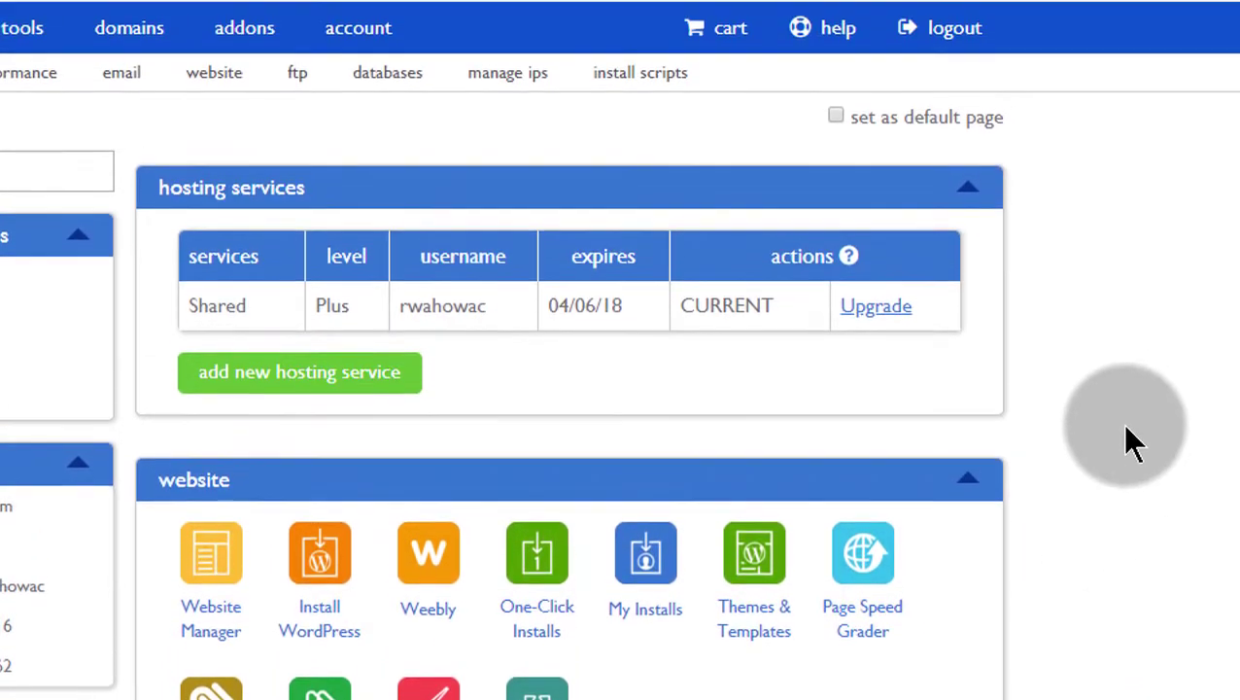
Find the SSL tool in Bluehost and open it in a new browser tab.
scroll(1132, 376, down, 4)
scroll(1127, 532, down, 12)
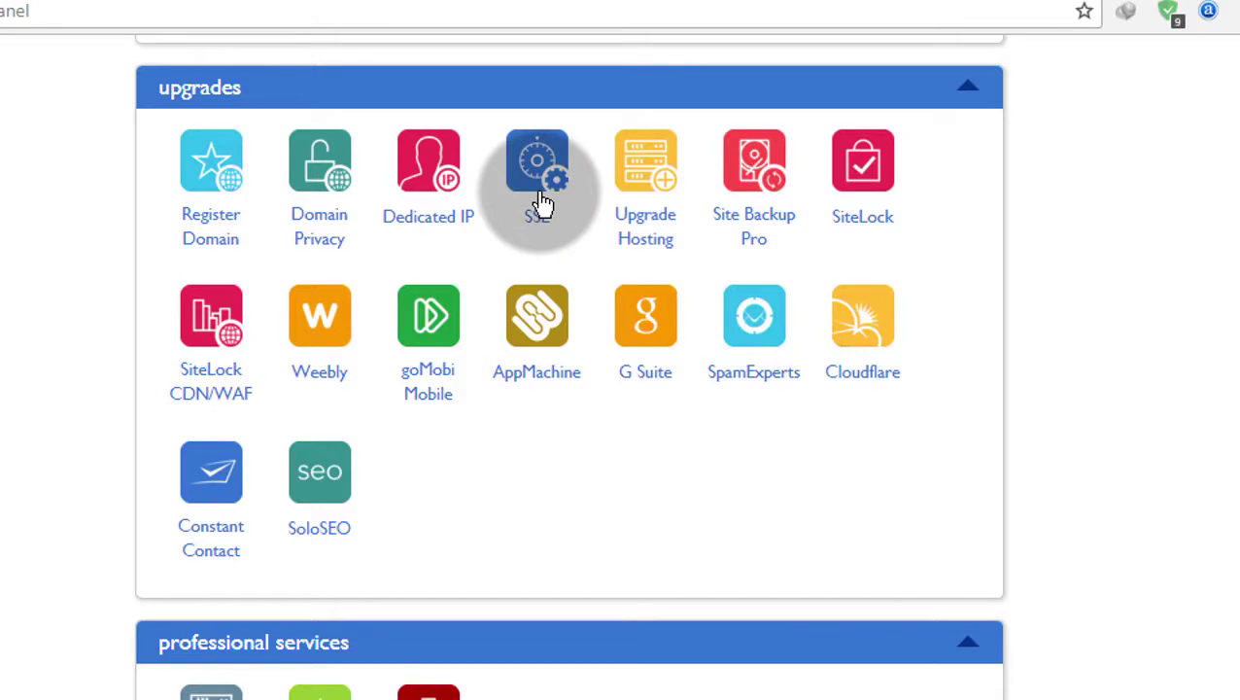
scroll(675, 539, down, 8)
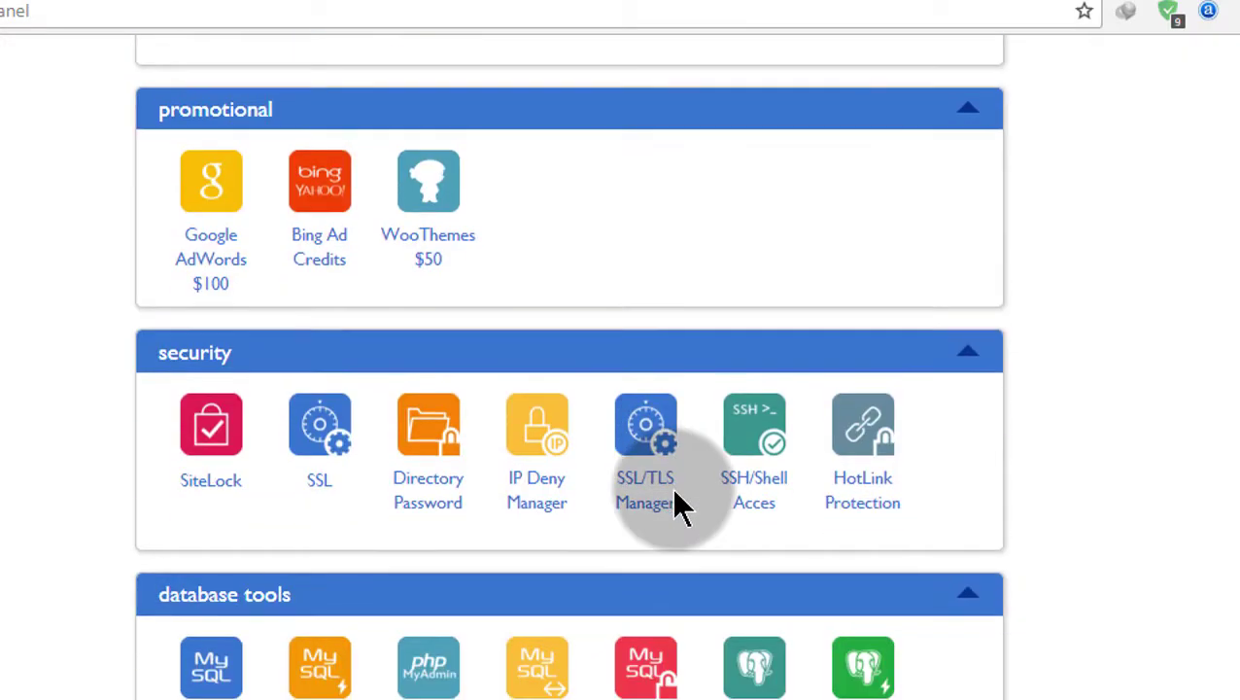
scroll(675, 500, down, 4)
scroll(546, 445, down, 7)
scroll(567, 292, down, 10)
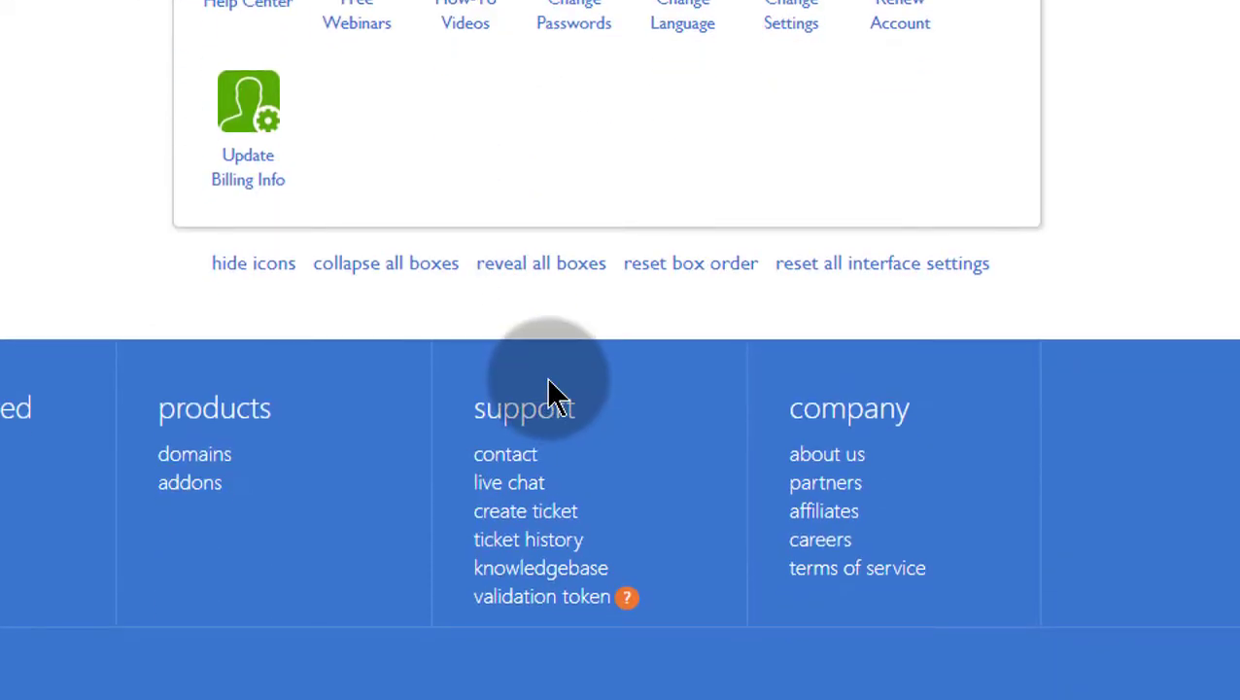
scroll(548, 394, up, 12)
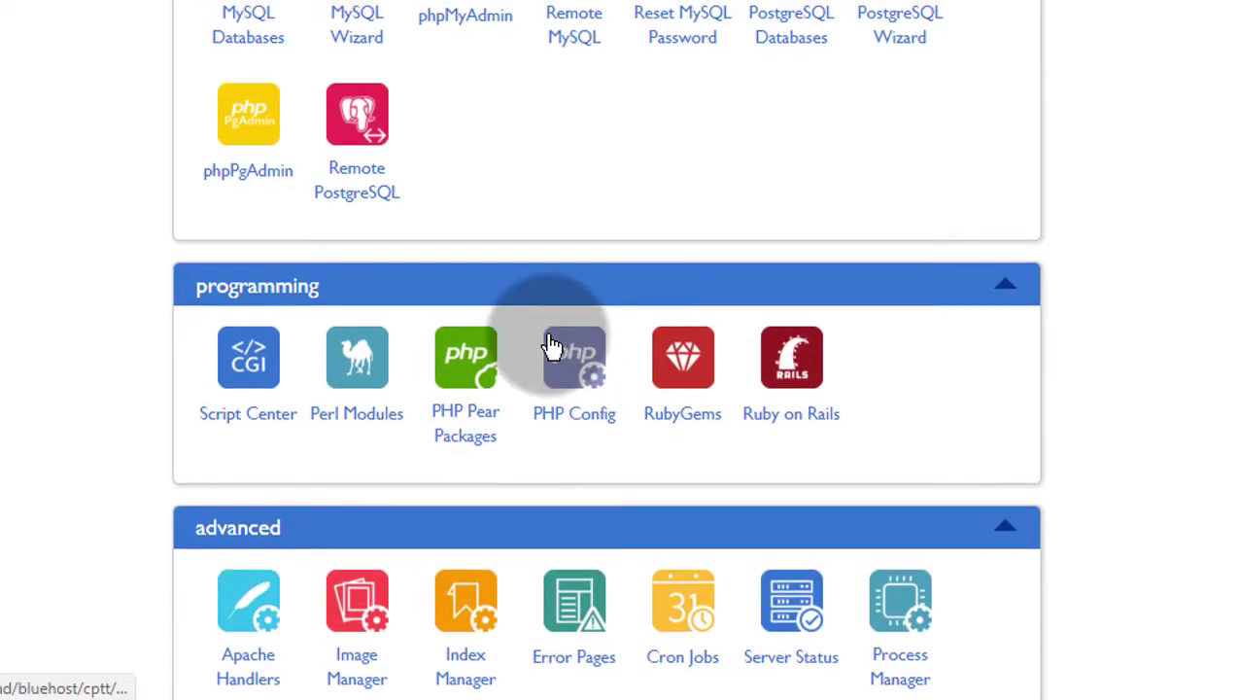
scroll(551, 346, up, 5)
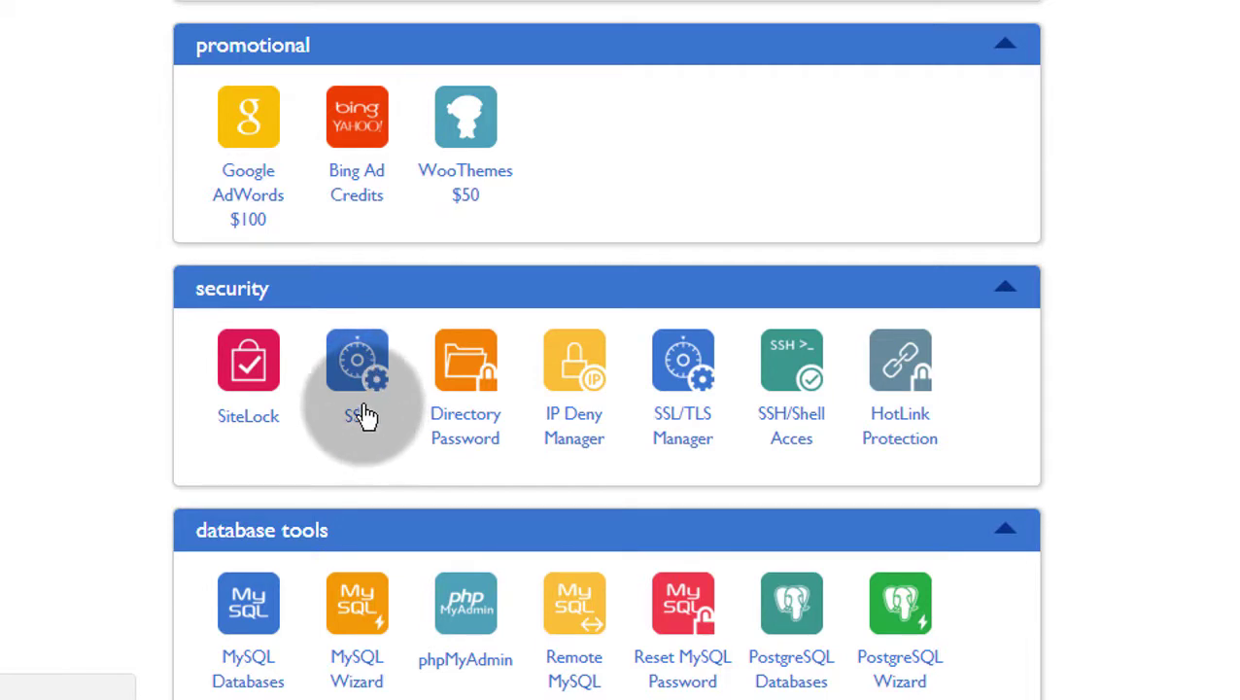
right_click(355, 374)
click(445, 391)
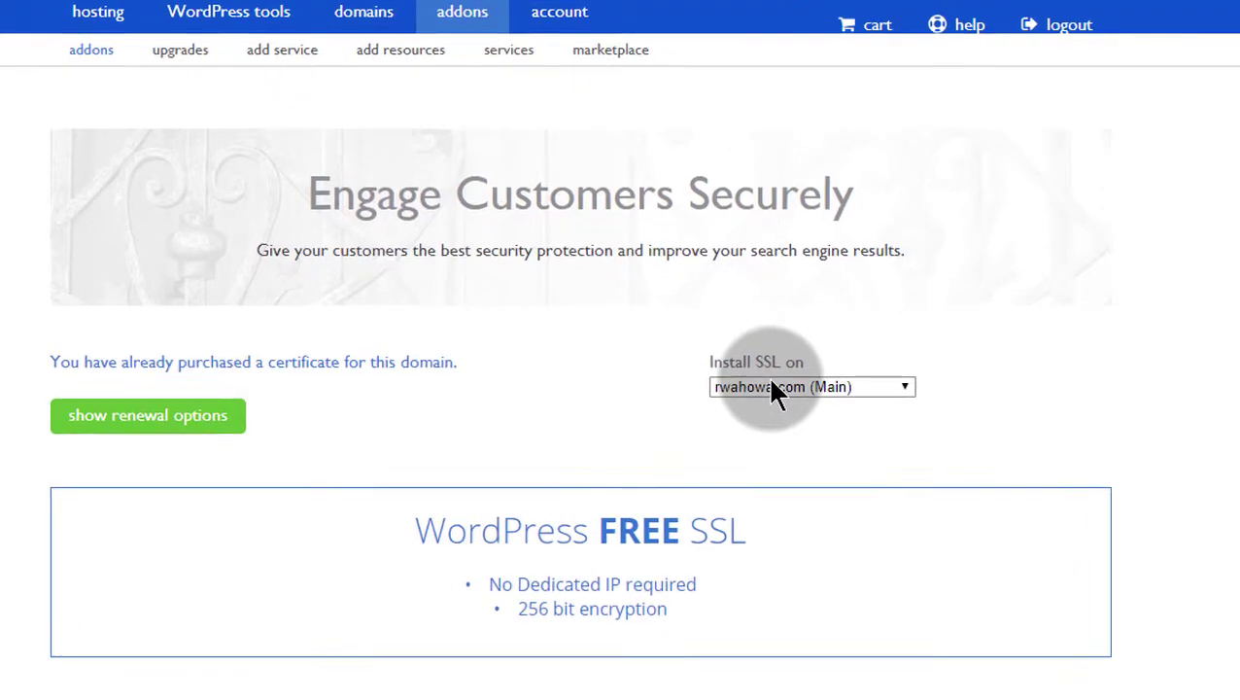
Choose bizanosa.club (Addon) as the domain to install SSL on and review the WordPress FREE SSL offer.
scroll(646, 349, down, 2)
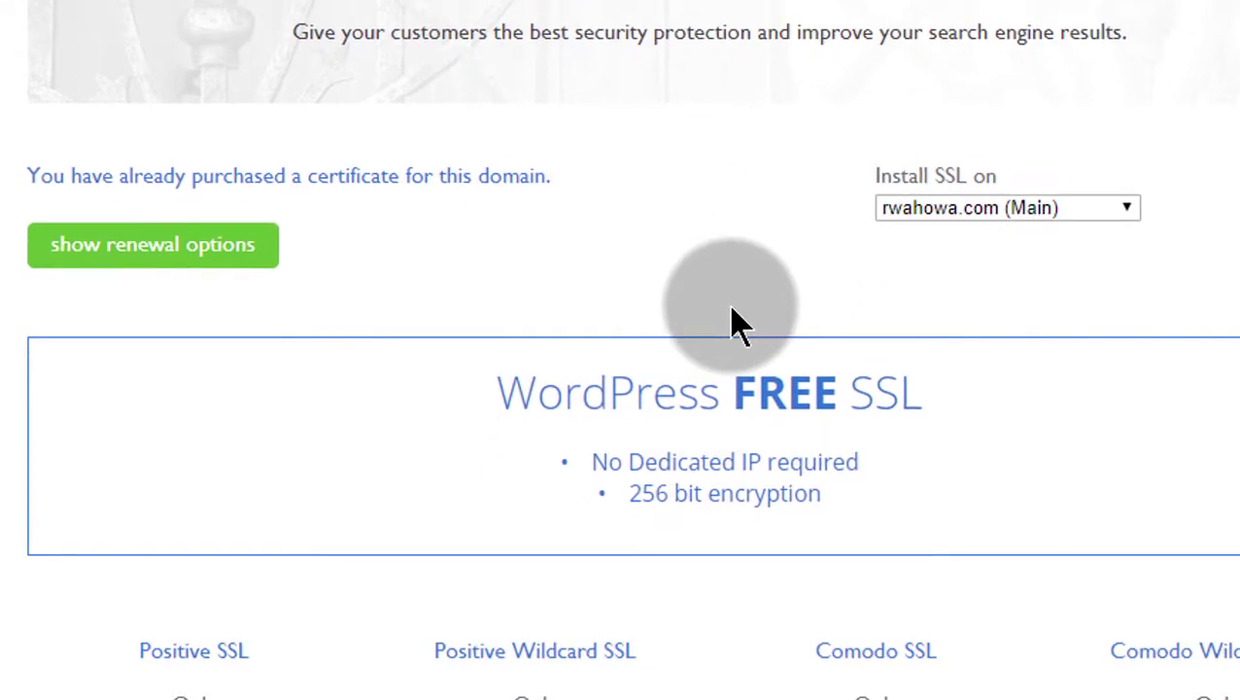
click(961, 215)
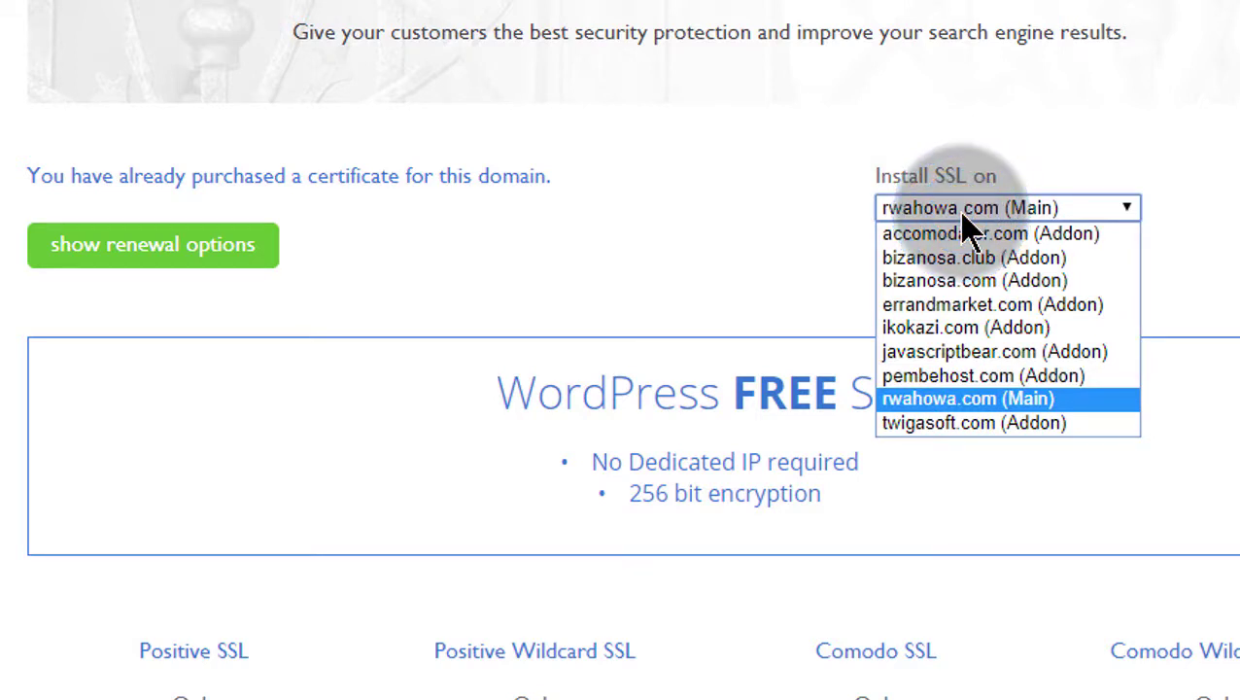
click(992, 257)
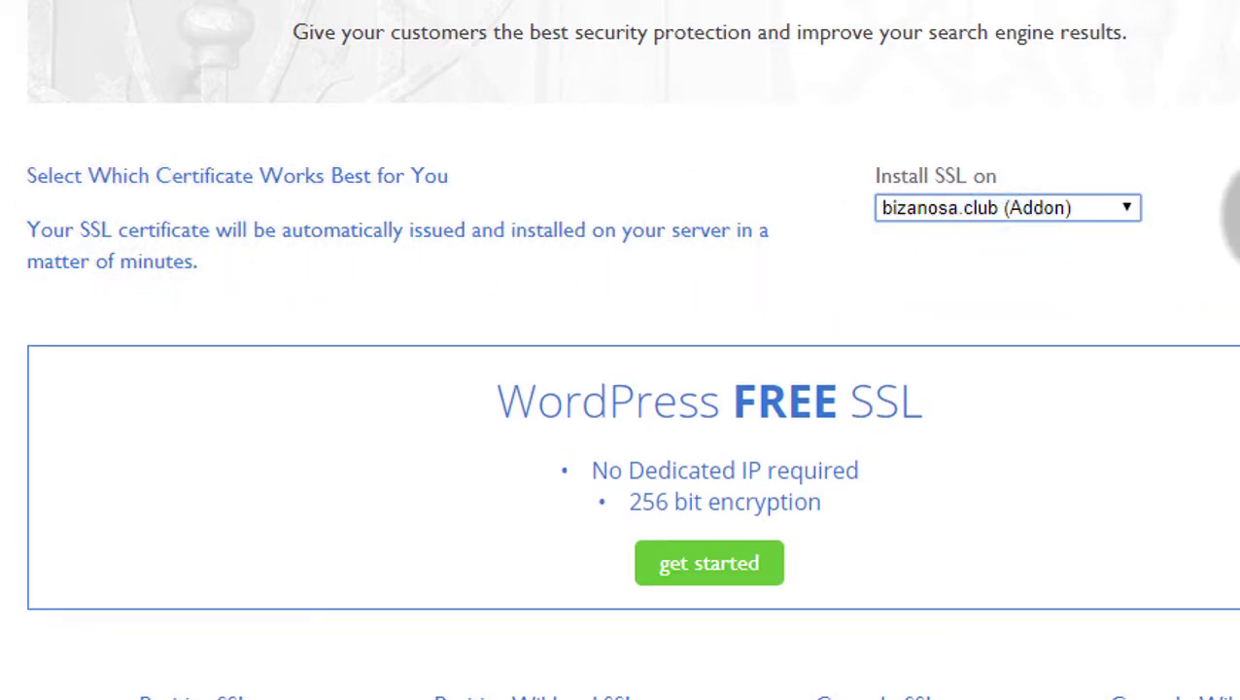
scroll(1227, 115, down, 1)
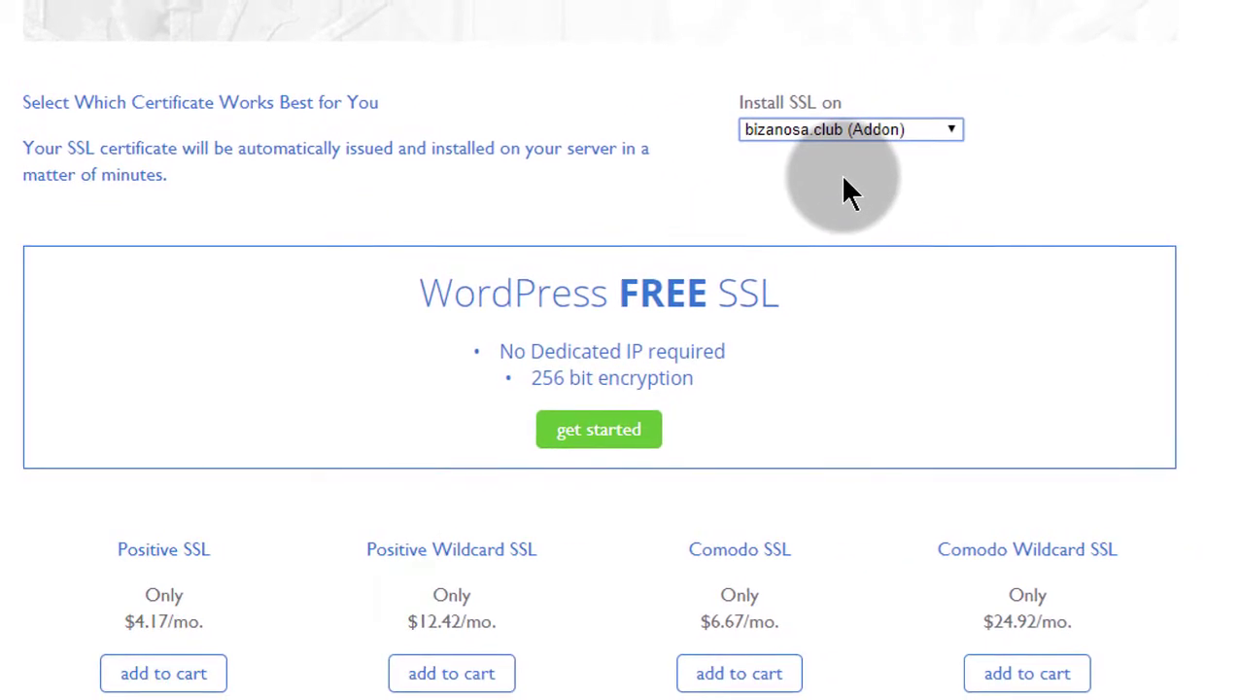
scroll(843, 177, down, 3)
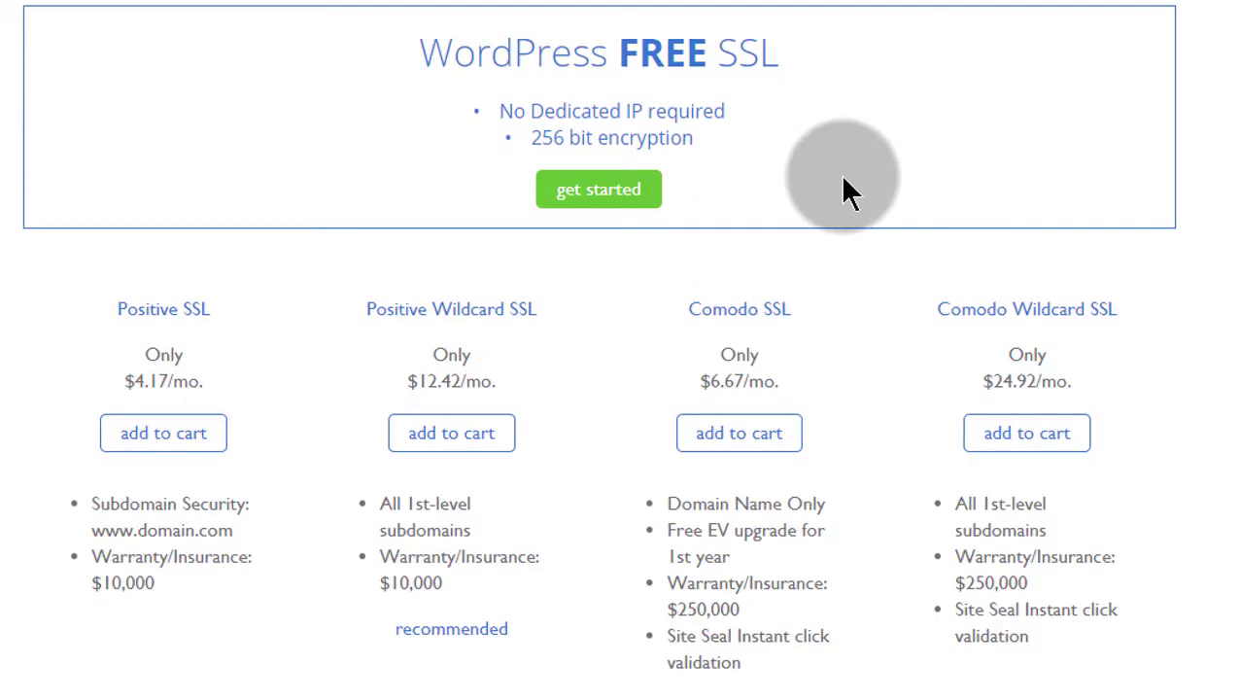
scroll(842, 189, up, 5)
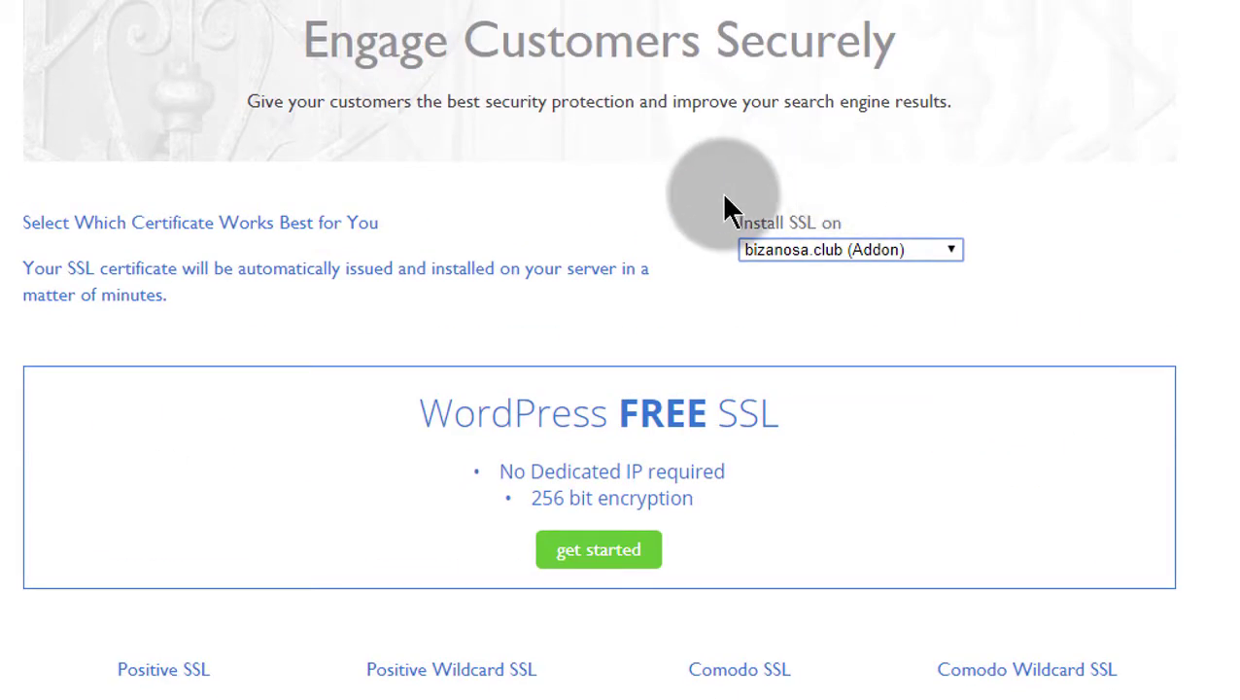
scroll(710, 212, down, 3)
scroll(661, 262, down, 1)
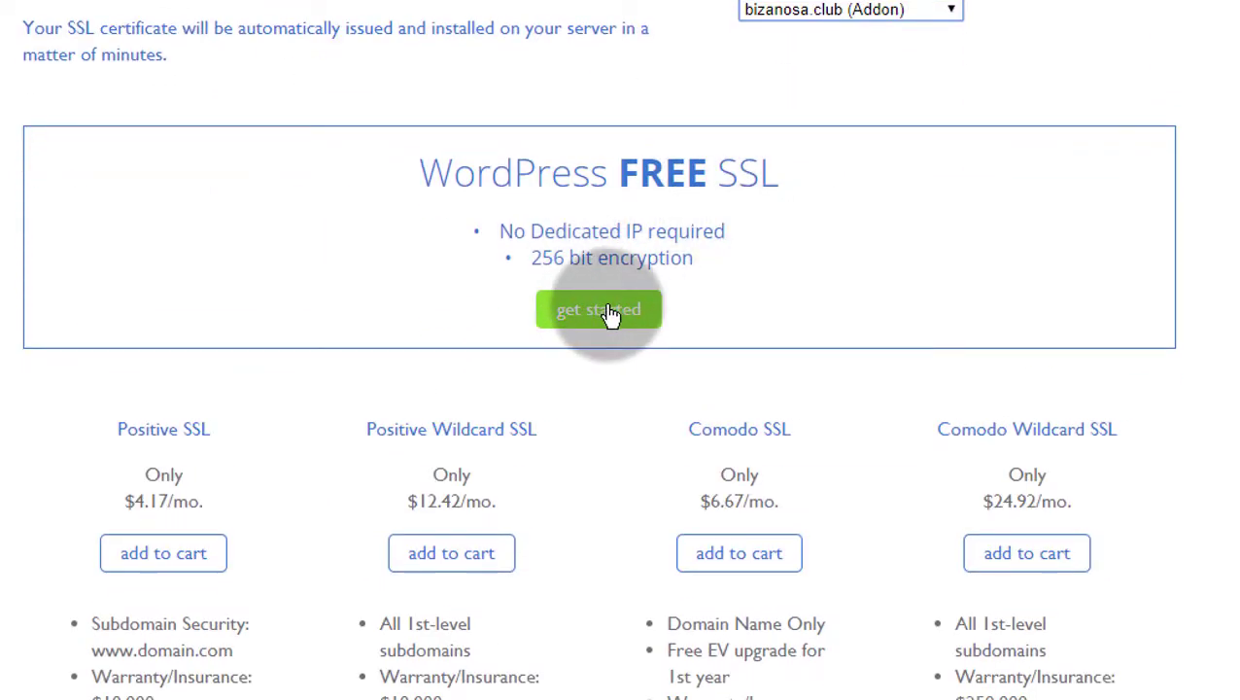
Start the WordPress FREE SSL order and pick the domain's admin address for validation.
click(596, 307)
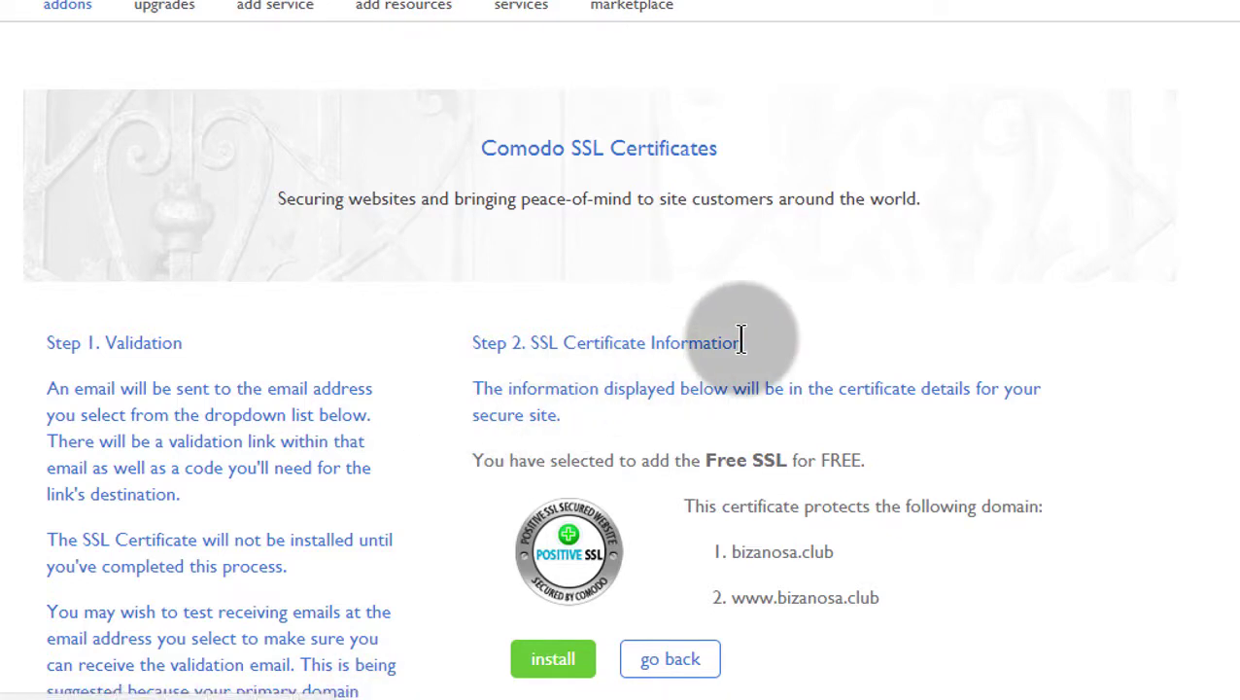
scroll(749, 347, down, 4)
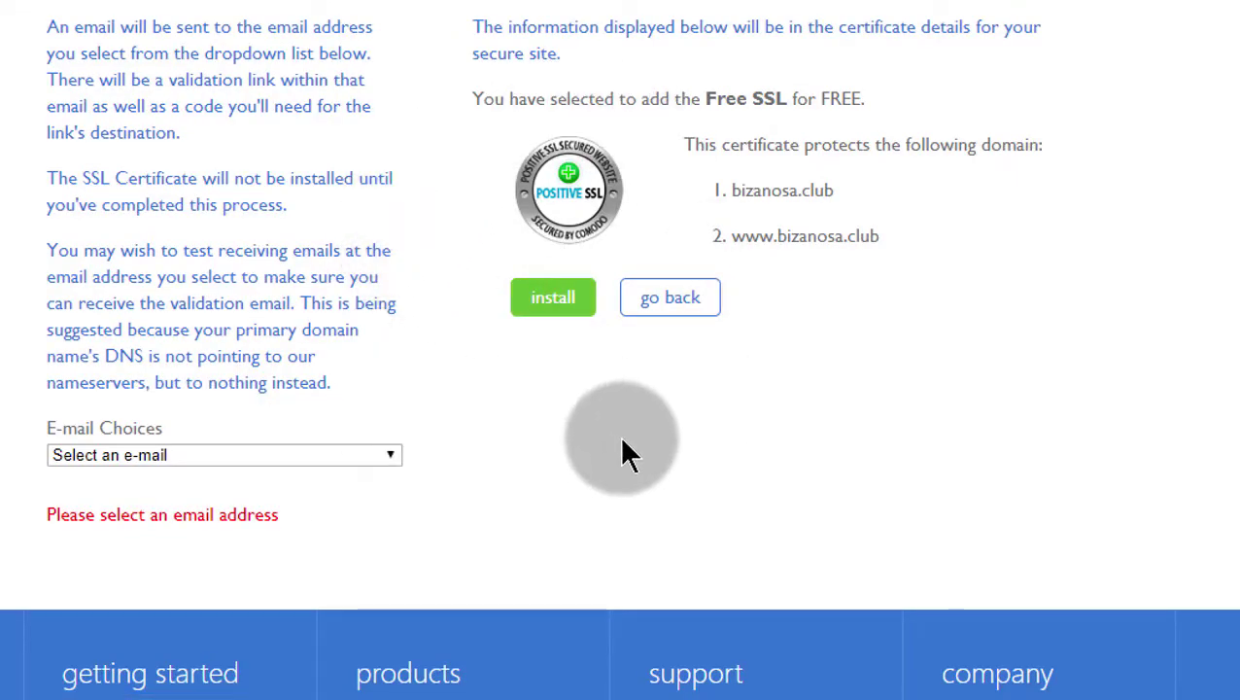
click(166, 453)
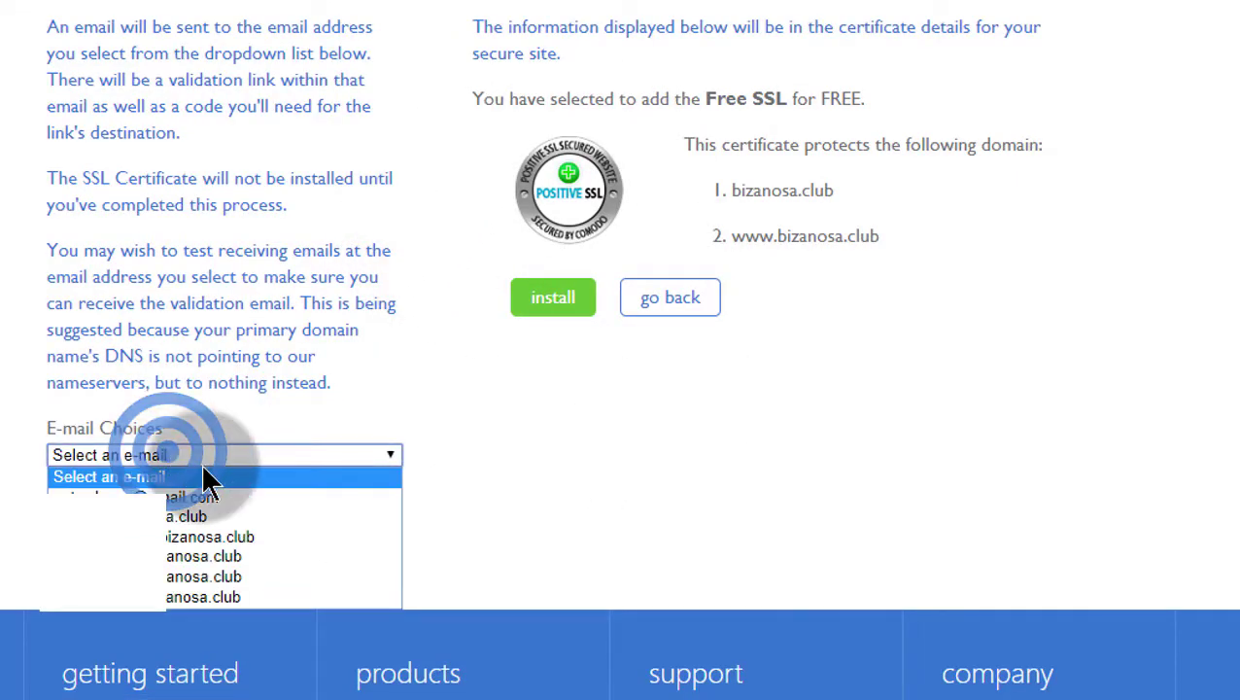
click(221, 511)
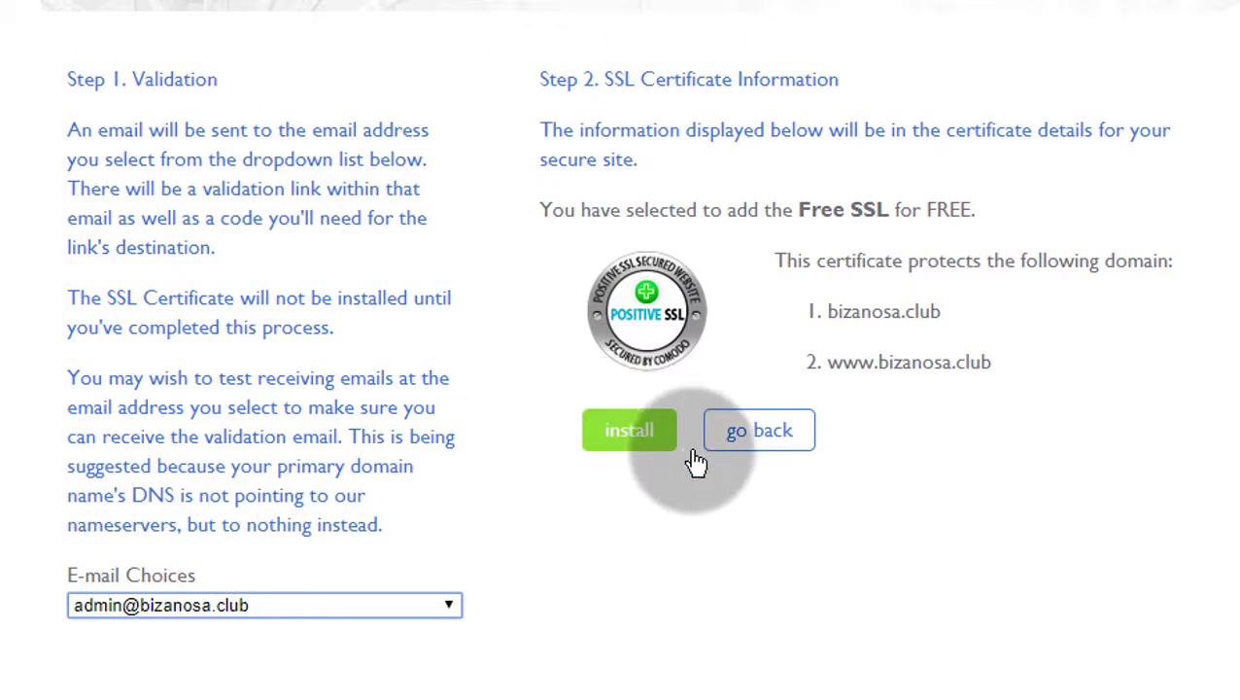
click(828, 311)
drag(862, 309, 964, 307)
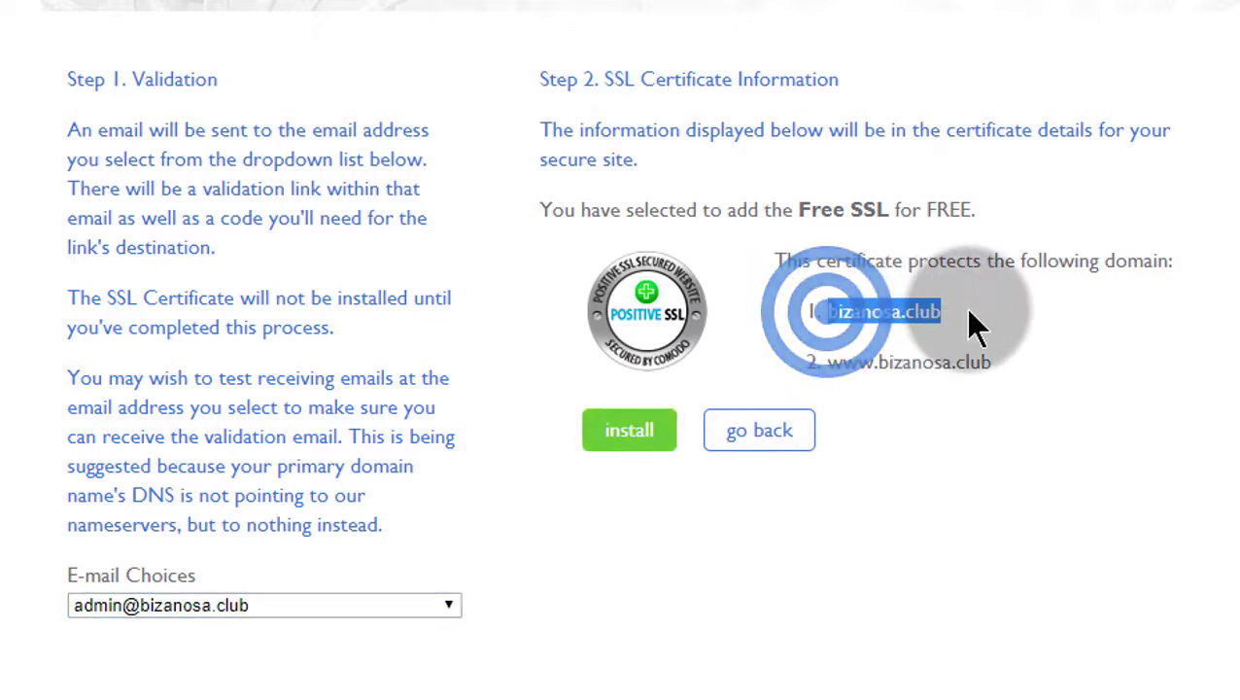
drag(832, 362, 1010, 377)
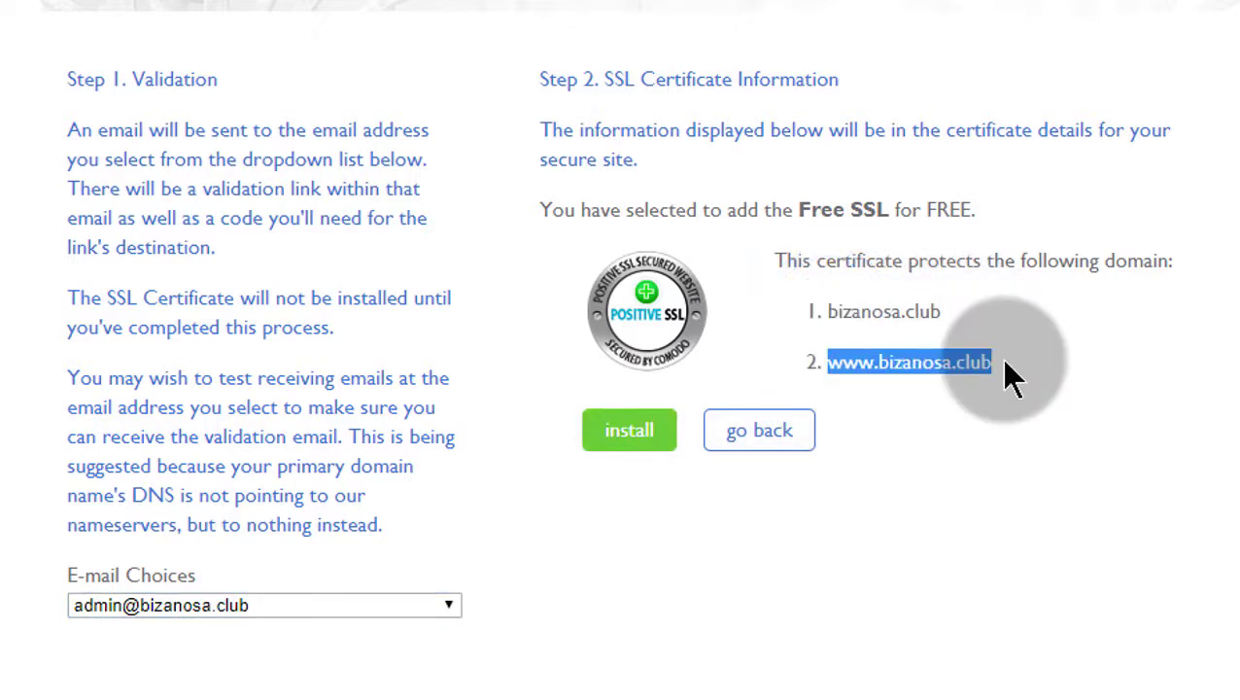
click(611, 507)
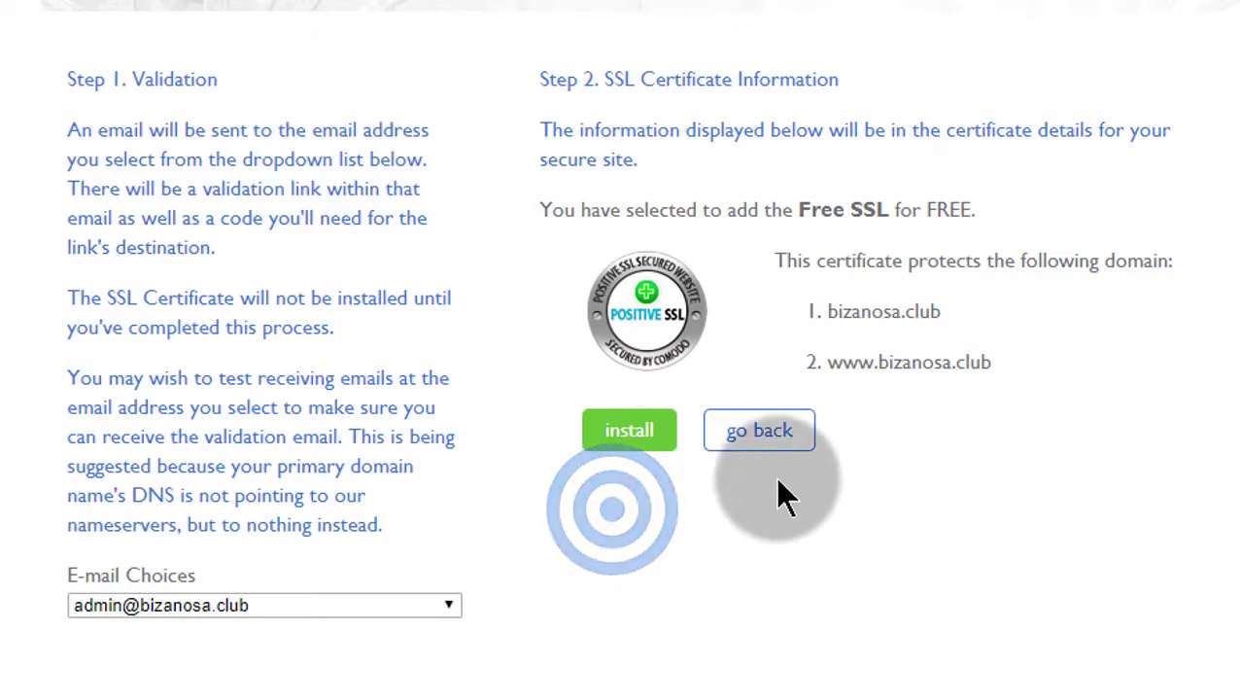
click(636, 447)
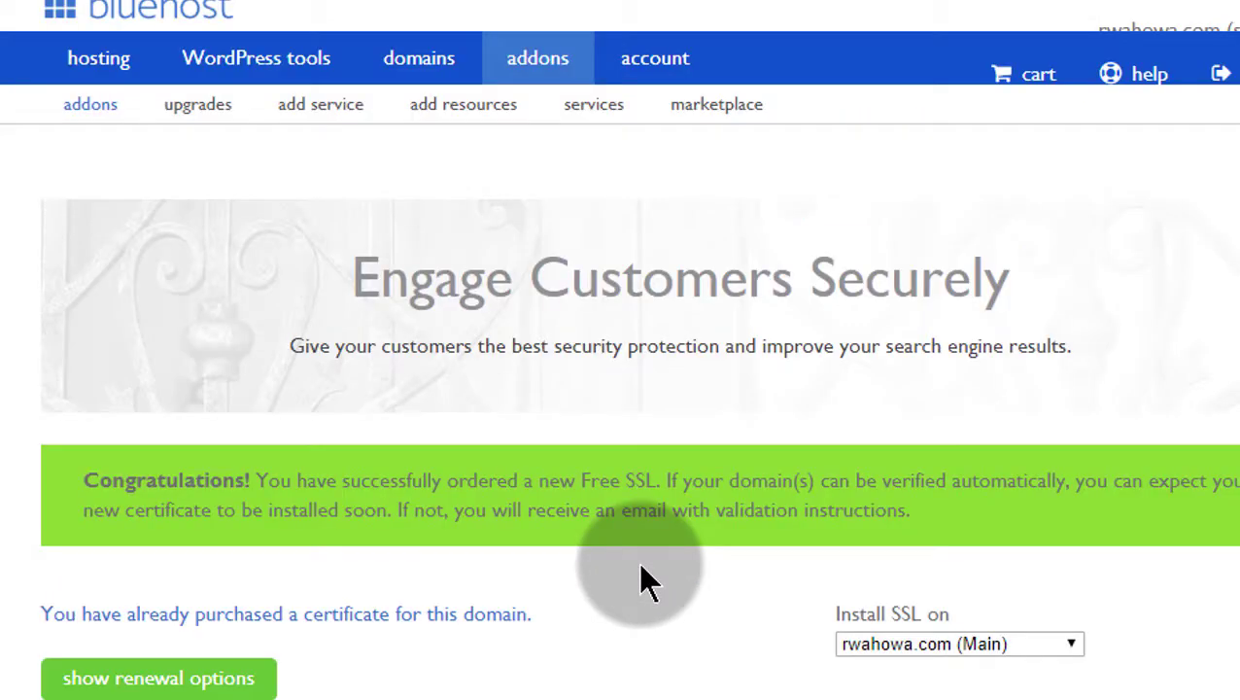
Read the green congratulations banner confirming the Free SSL order on the reloaded page.
scroll(515, 561, down, 4)
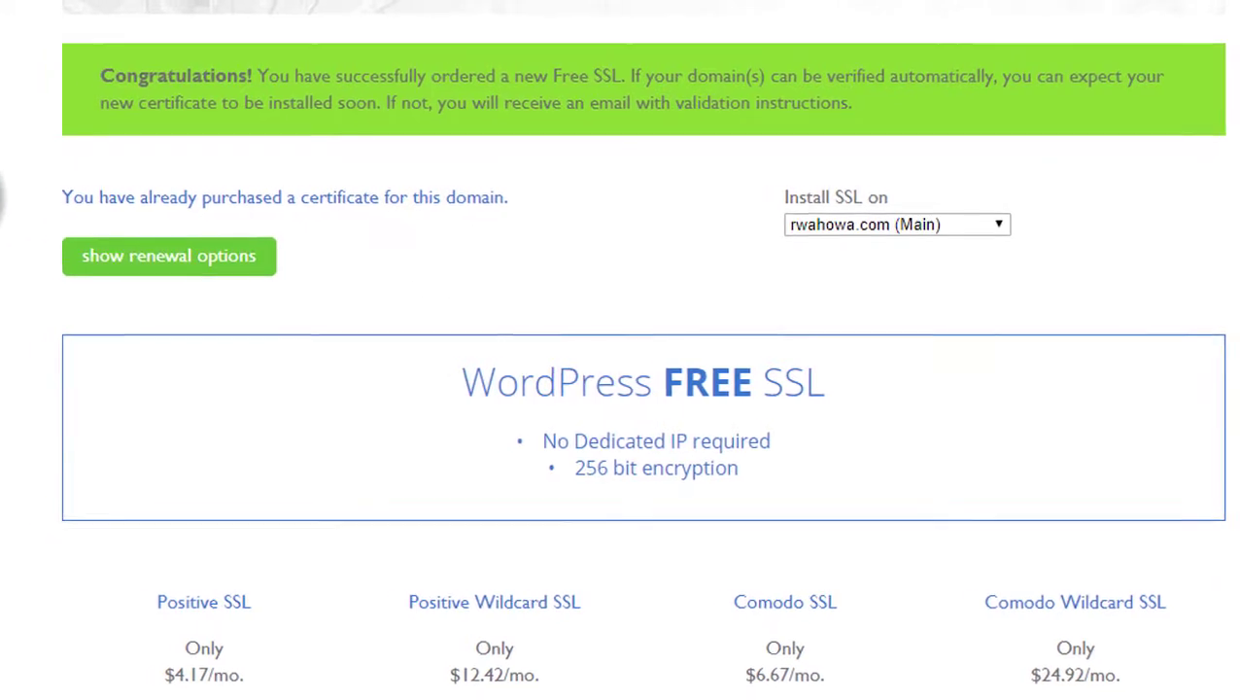
Inspect the page in developer tools and confirm a valid certificate in the Security overview.
right_click(88, 172)
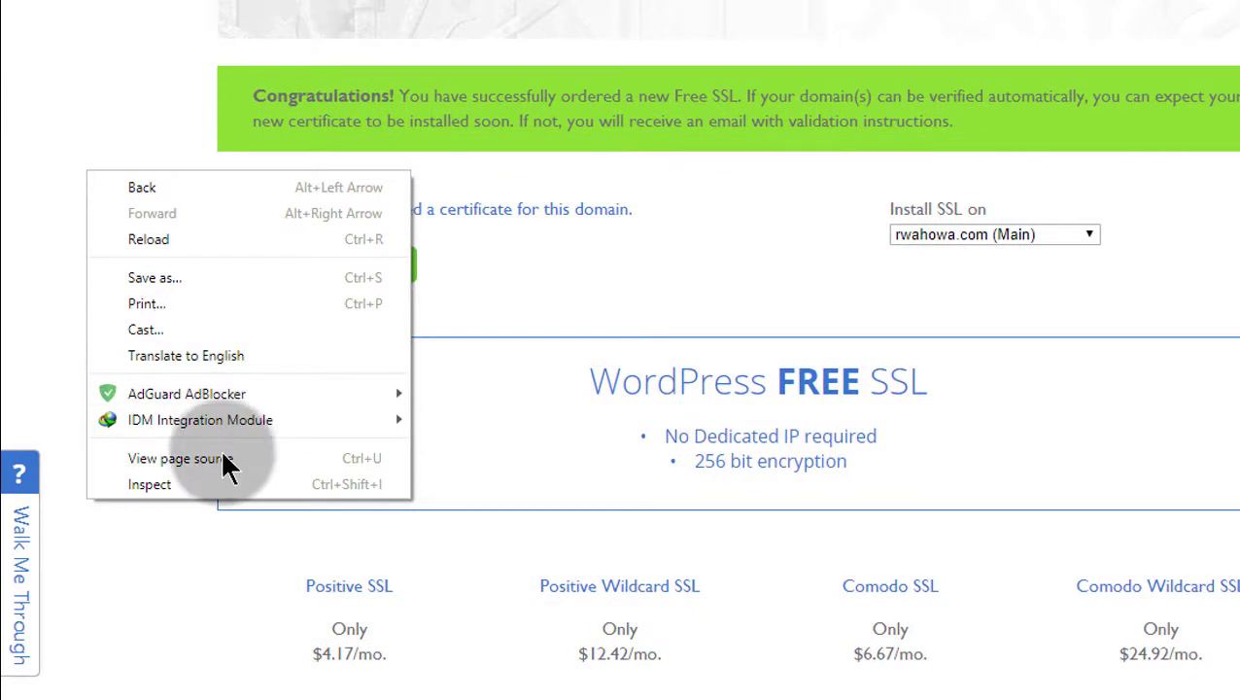
click(129, 484)
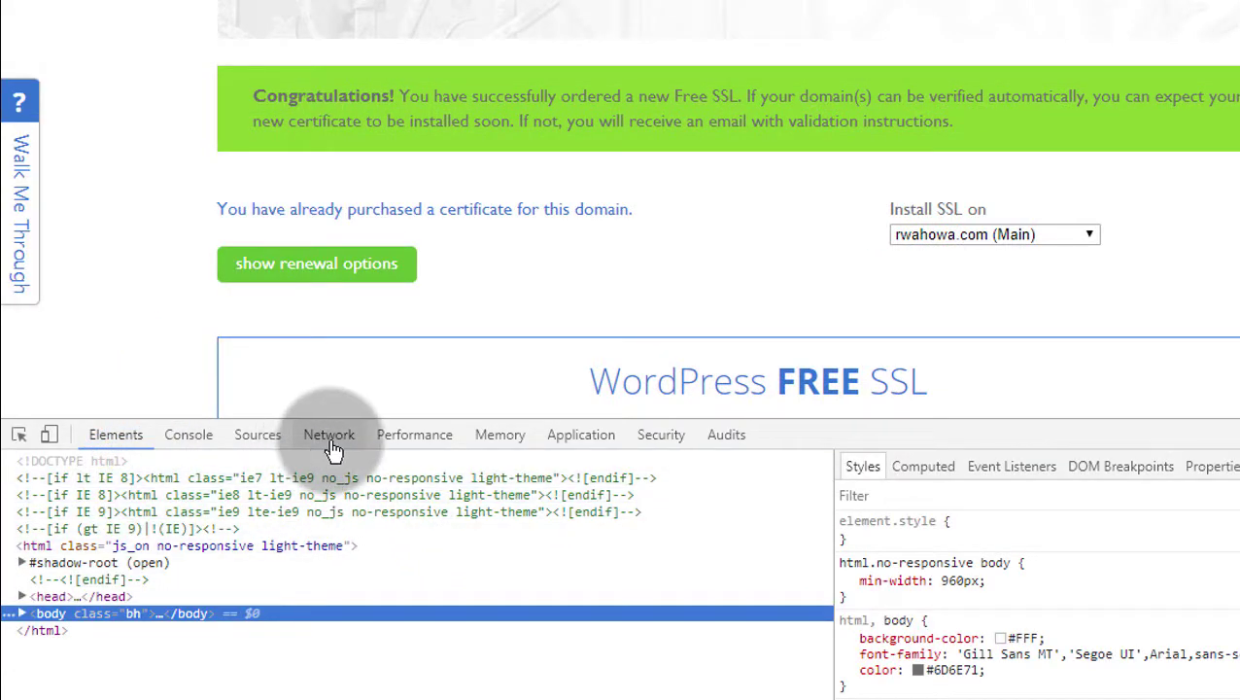
click(331, 445)
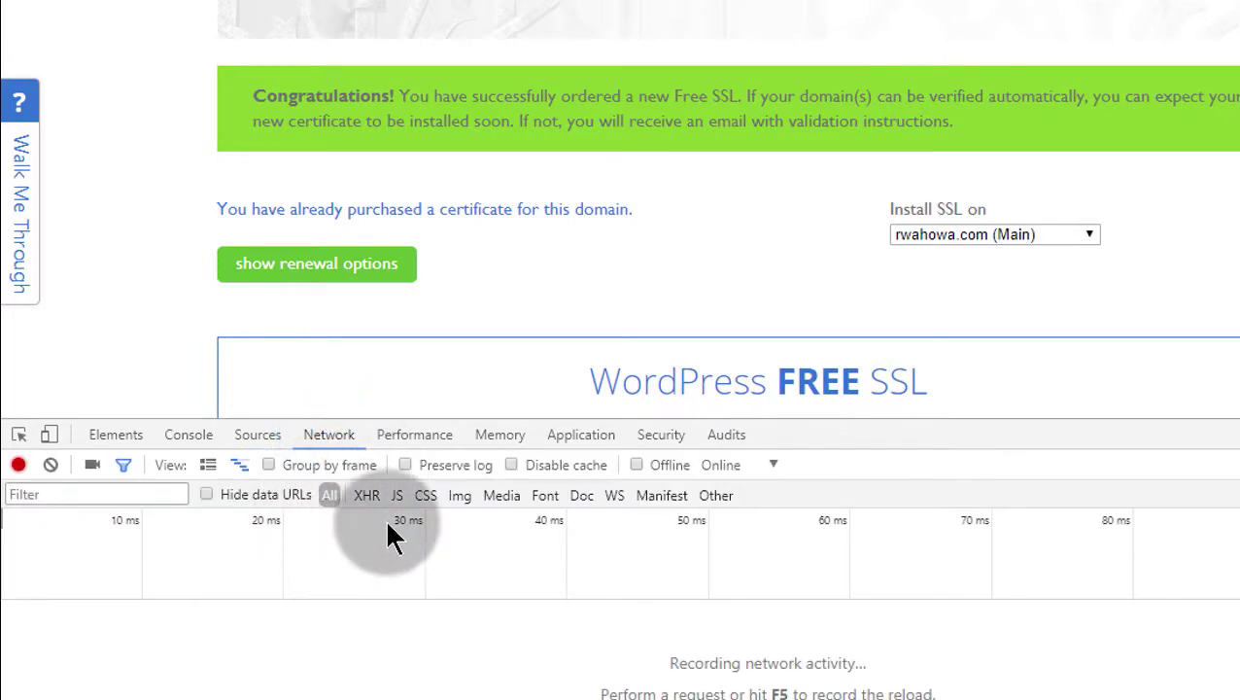
click(669, 435)
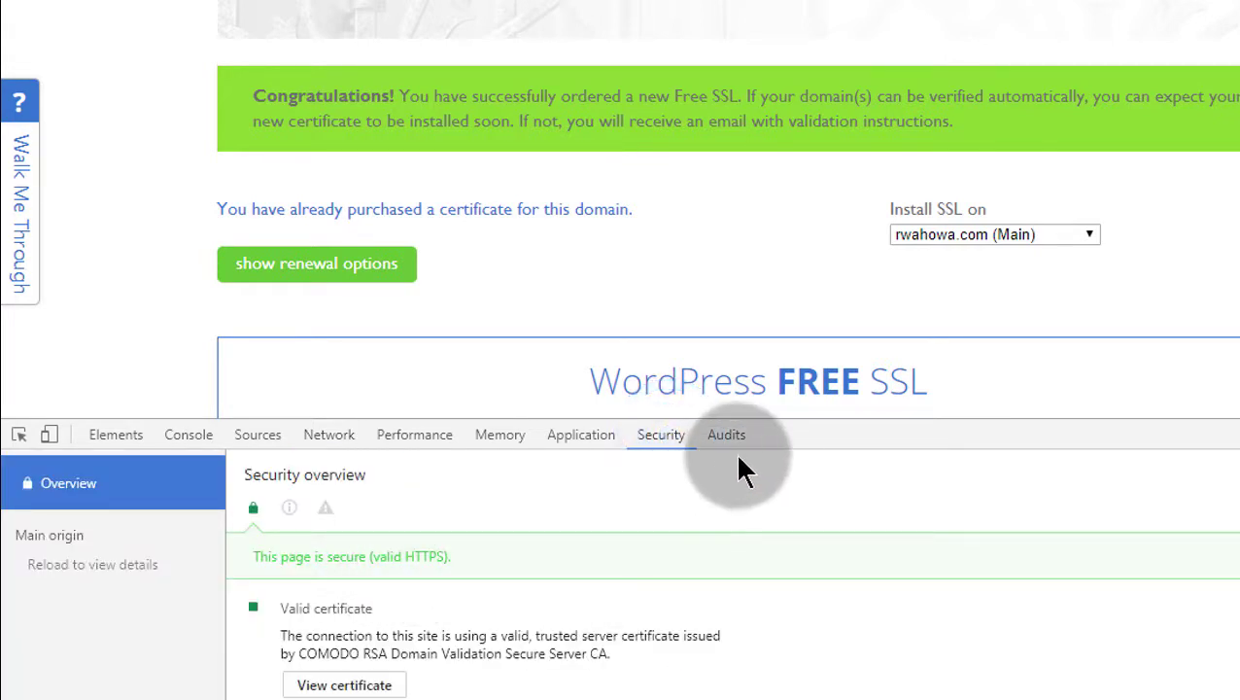
scroll(519, 598, down, 2)
scroll(522, 598, up, 2)
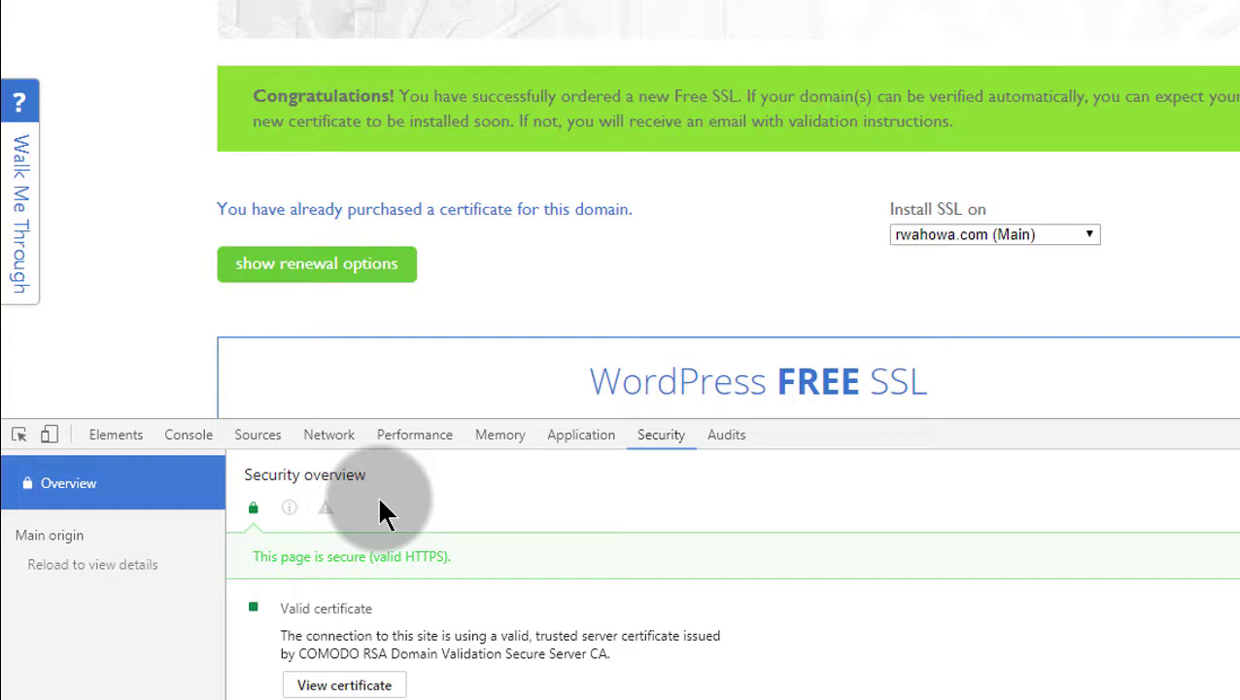
Recheck the Security panel after visiting Network, then close developer tools with F12.
click(664, 448)
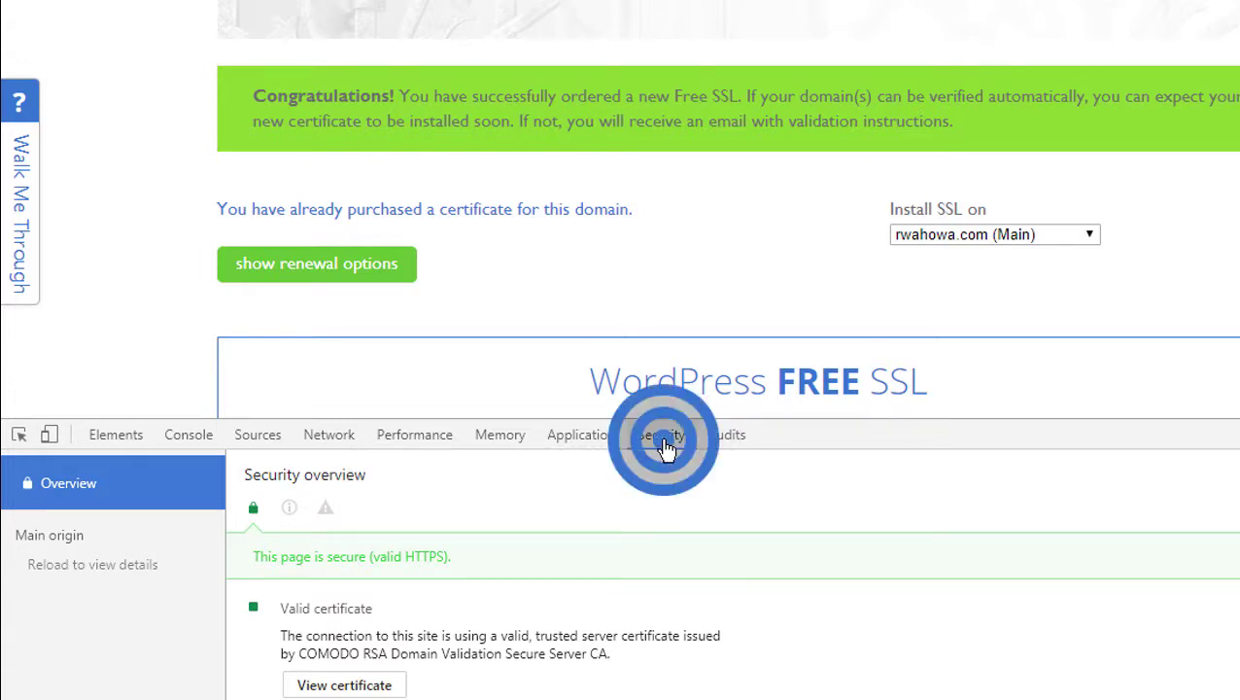
click(320, 439)
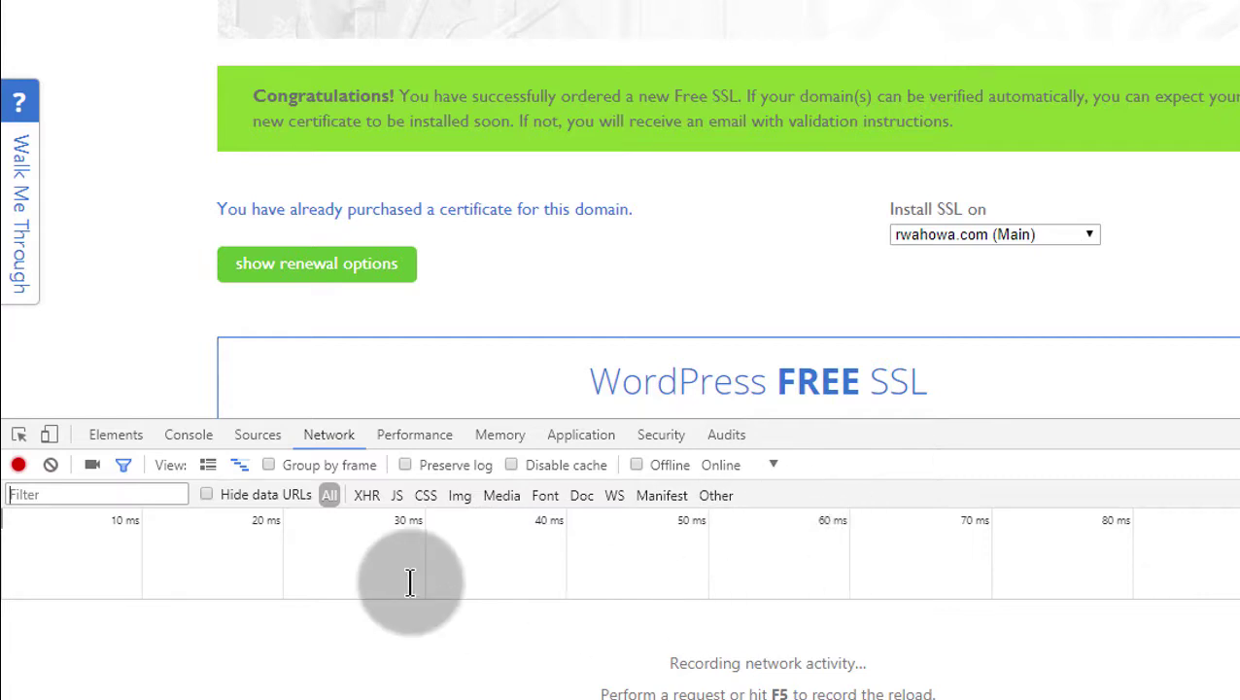
click(661, 436)
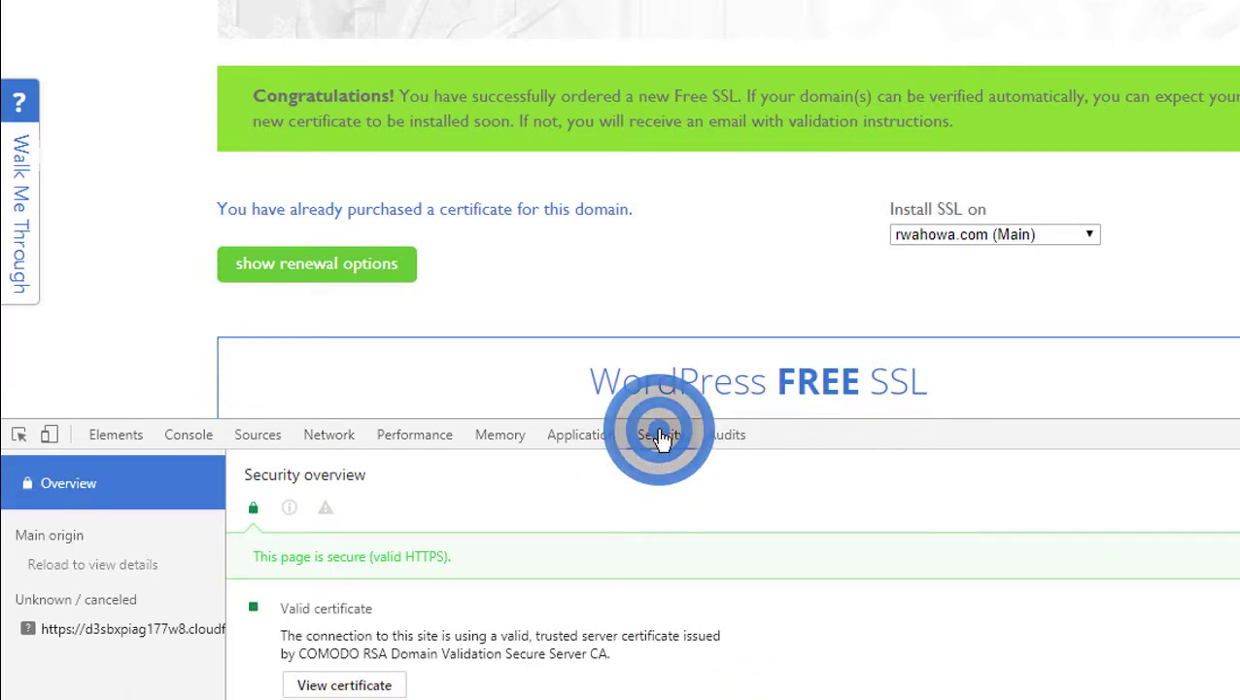
drag(244, 474, 380, 500)
click(347, 501)
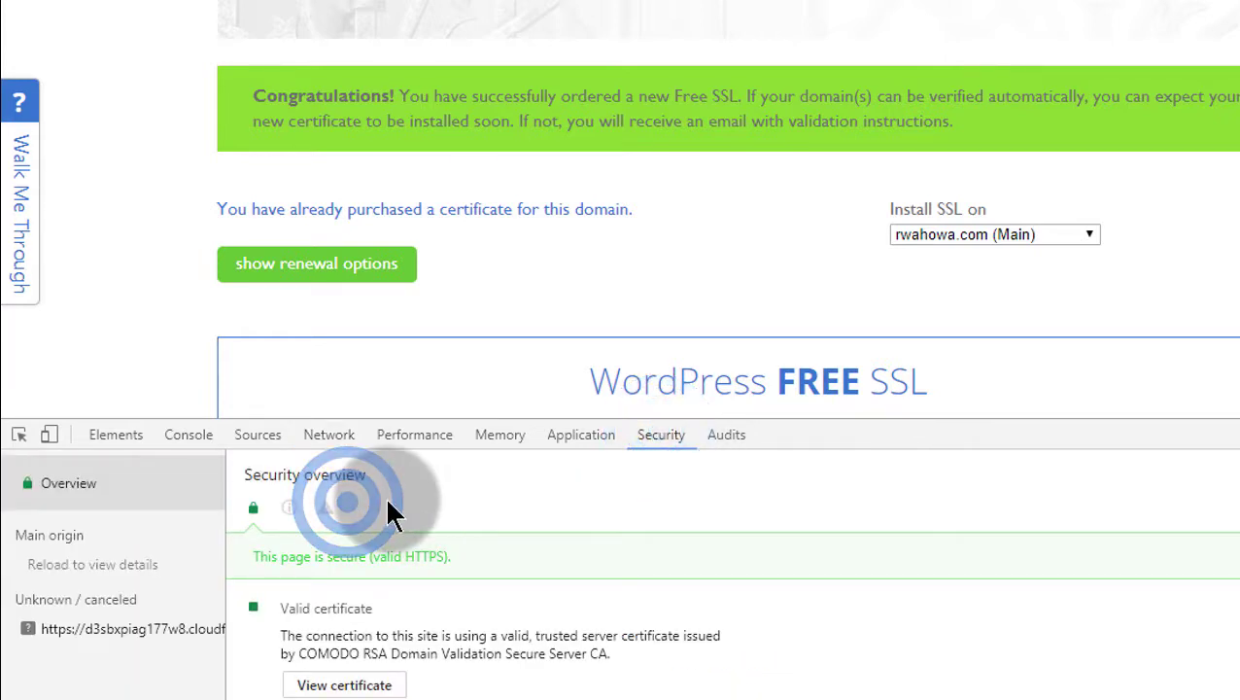
scroll(383, 496, down, 1)
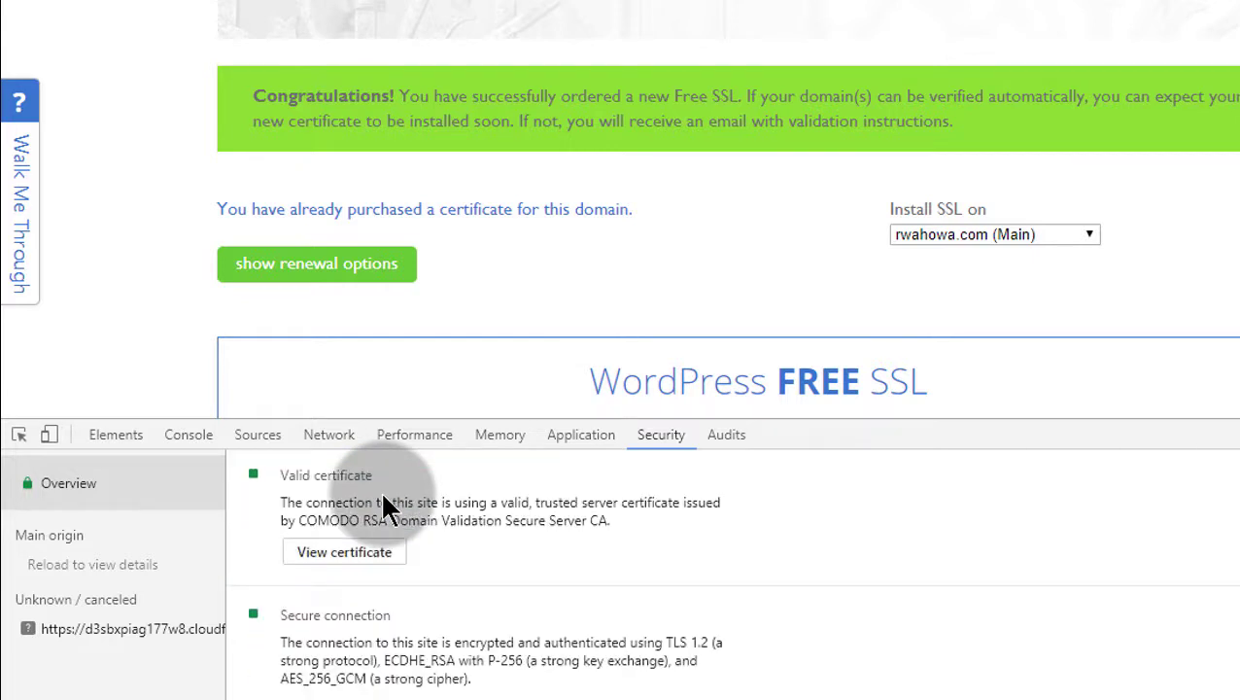
scroll(385, 500, up, 1)
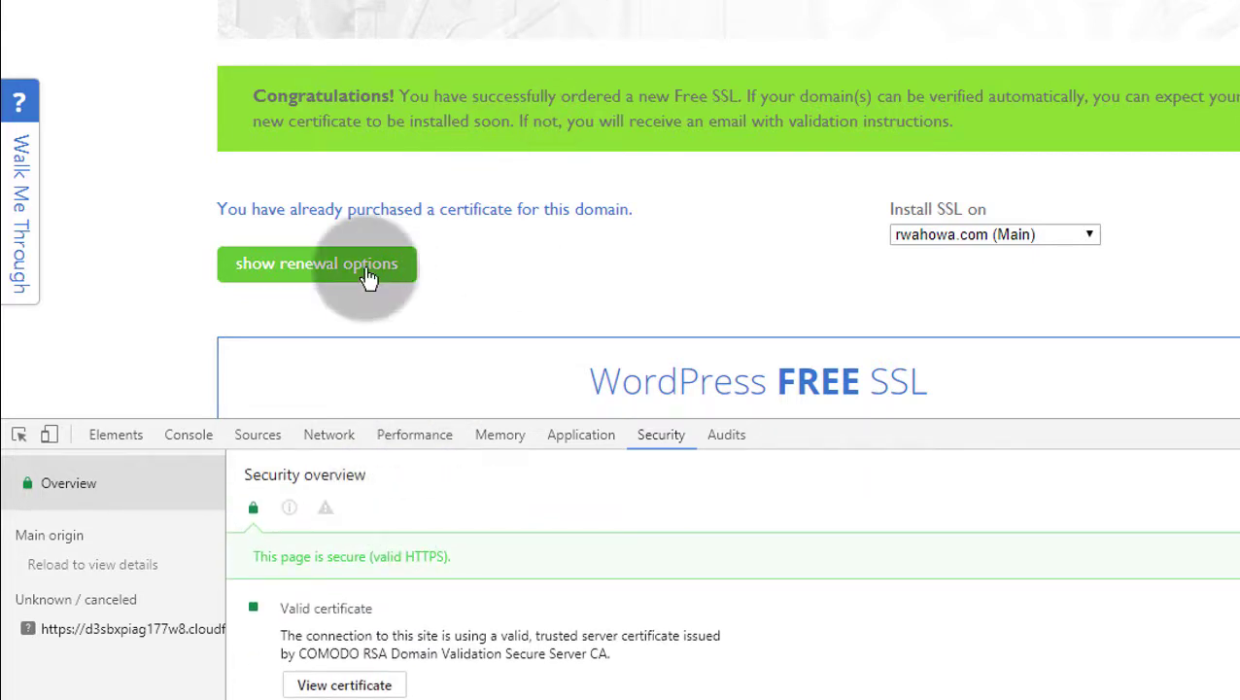
click(284, 273)
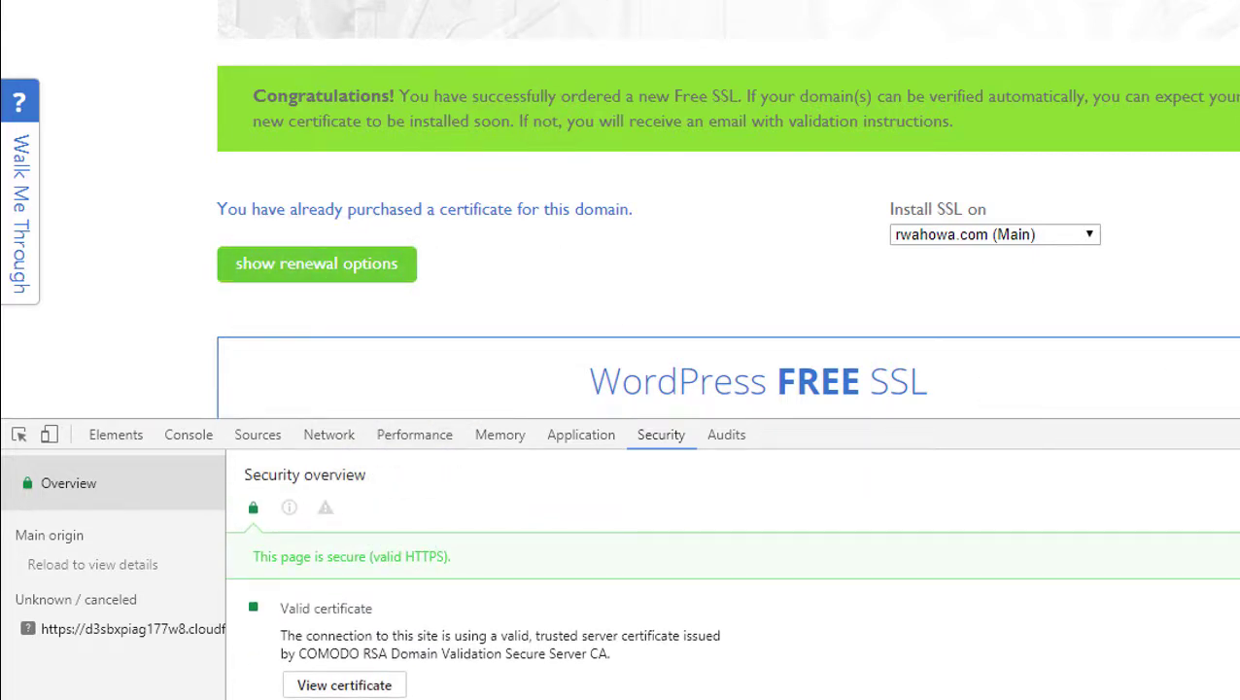
key(F12)
Show renewal options for bizanosa.club (Addon): Free SSL received, not installed, awaiting e-mail validation.
click(279, 271)
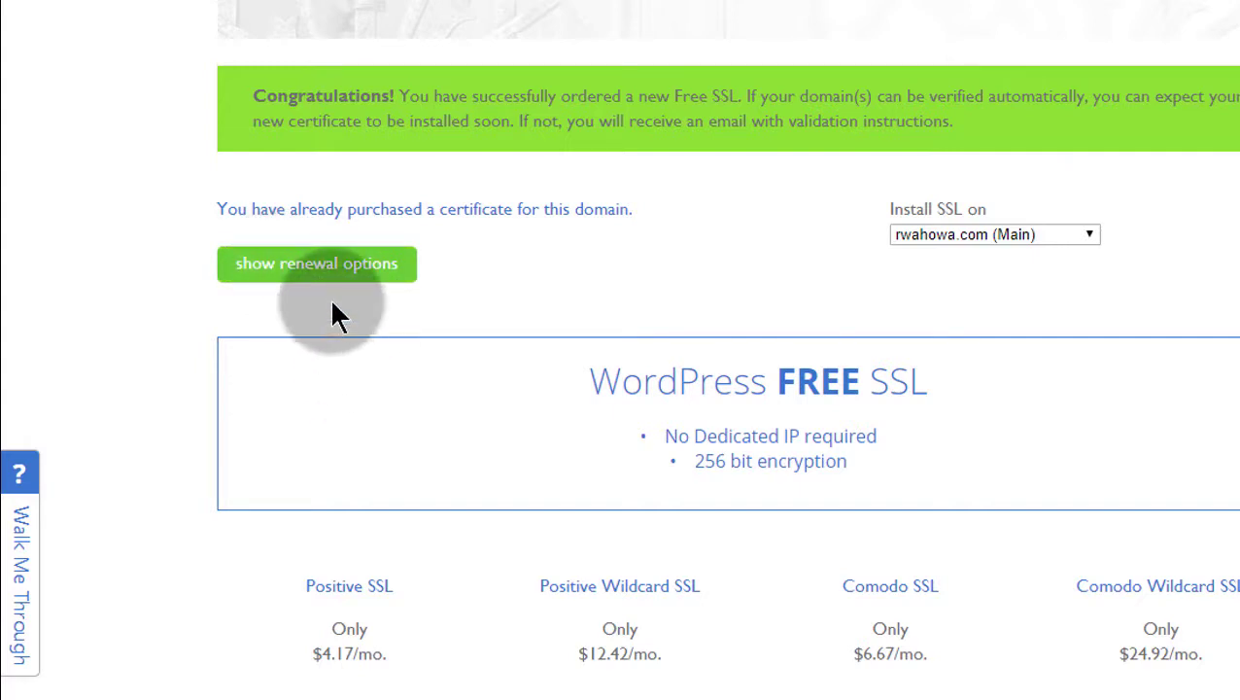
click(323, 266)
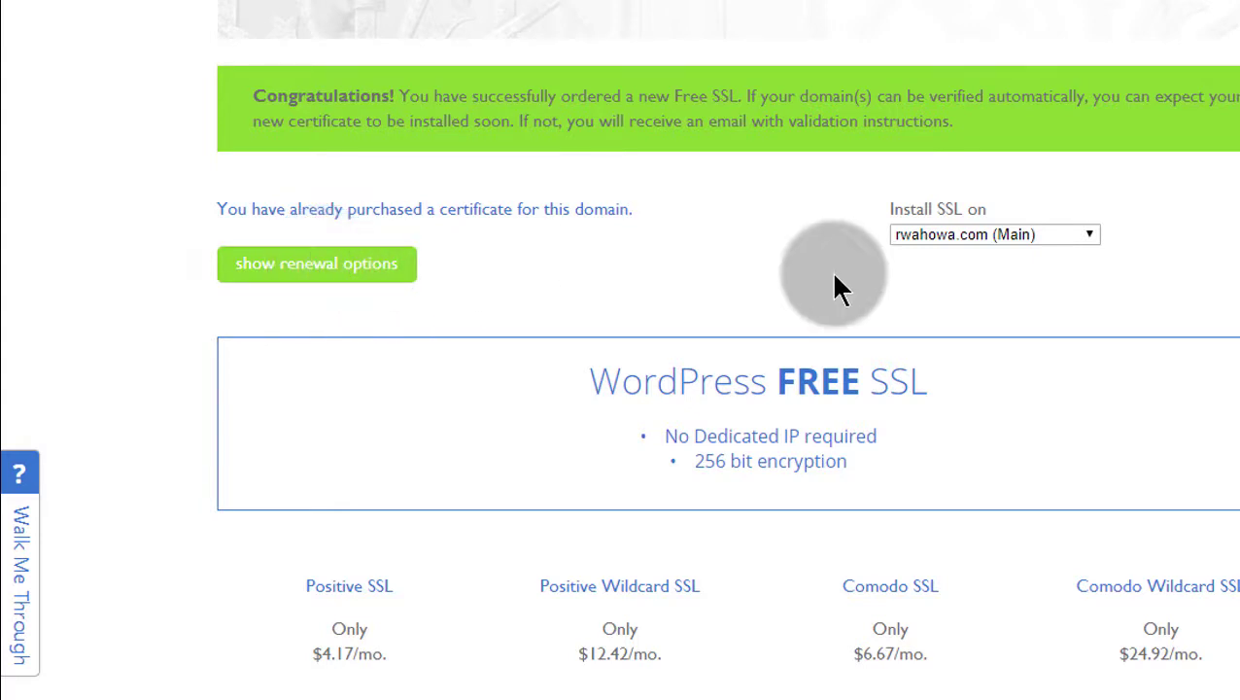
scroll(287, 520, down, 2)
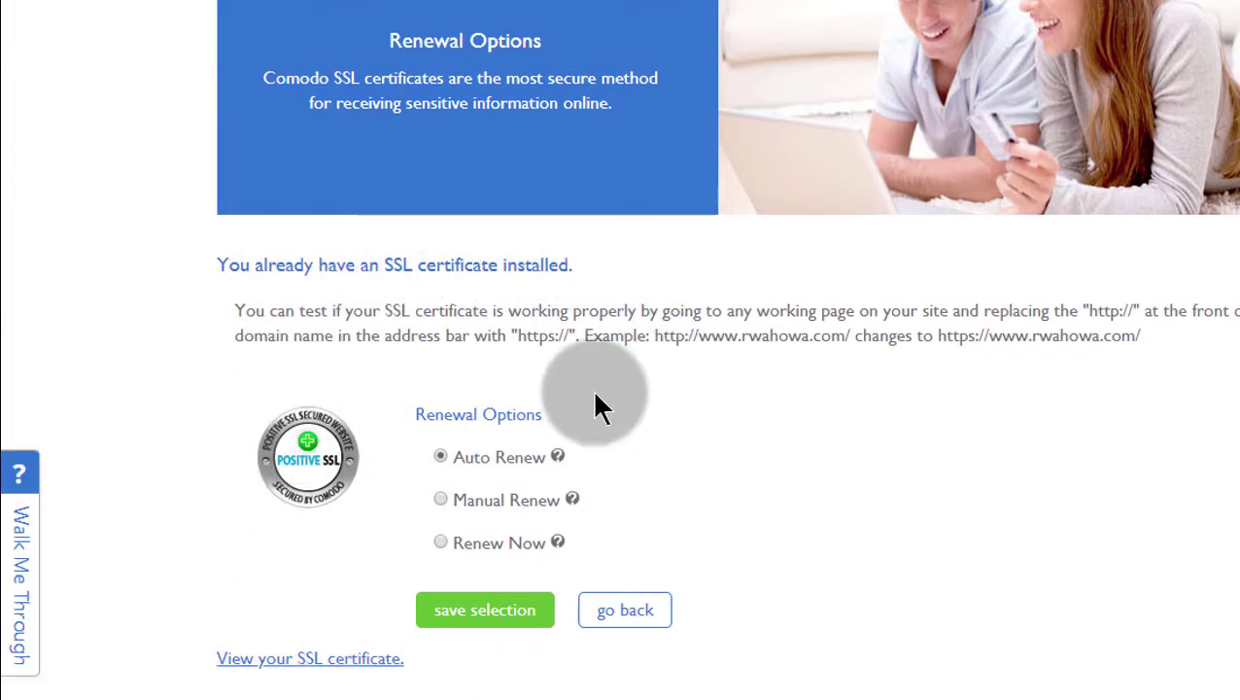
click(8, 5)
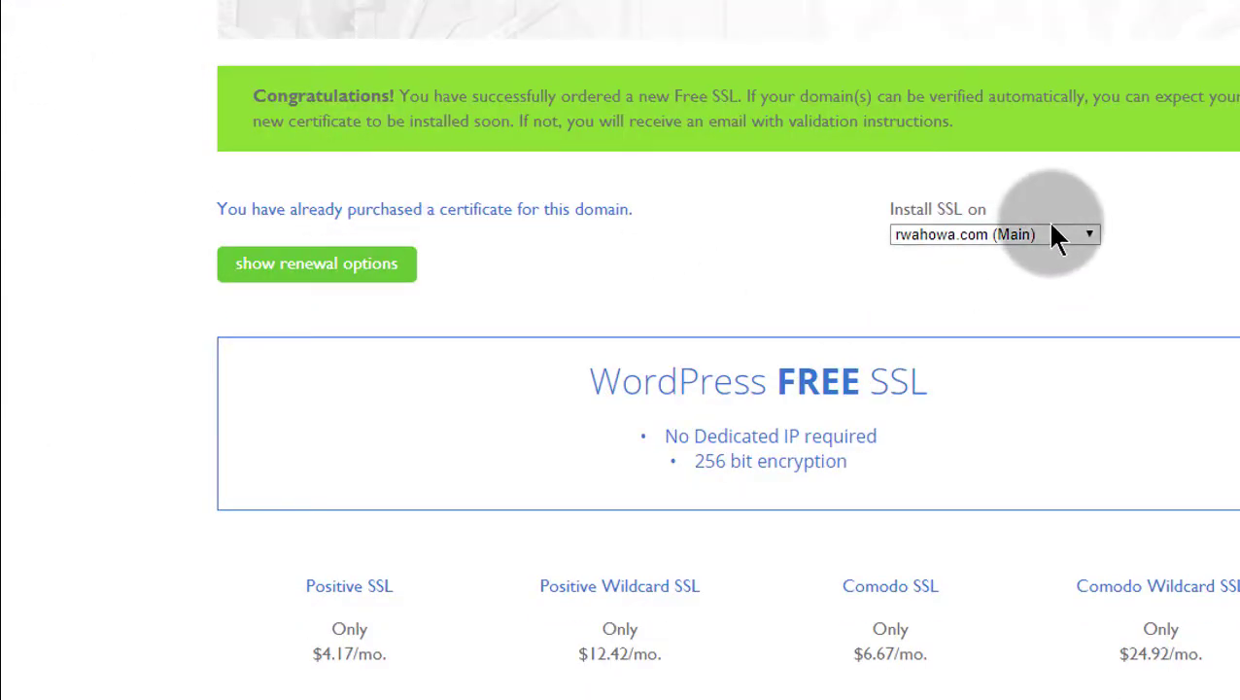
click(1016, 234)
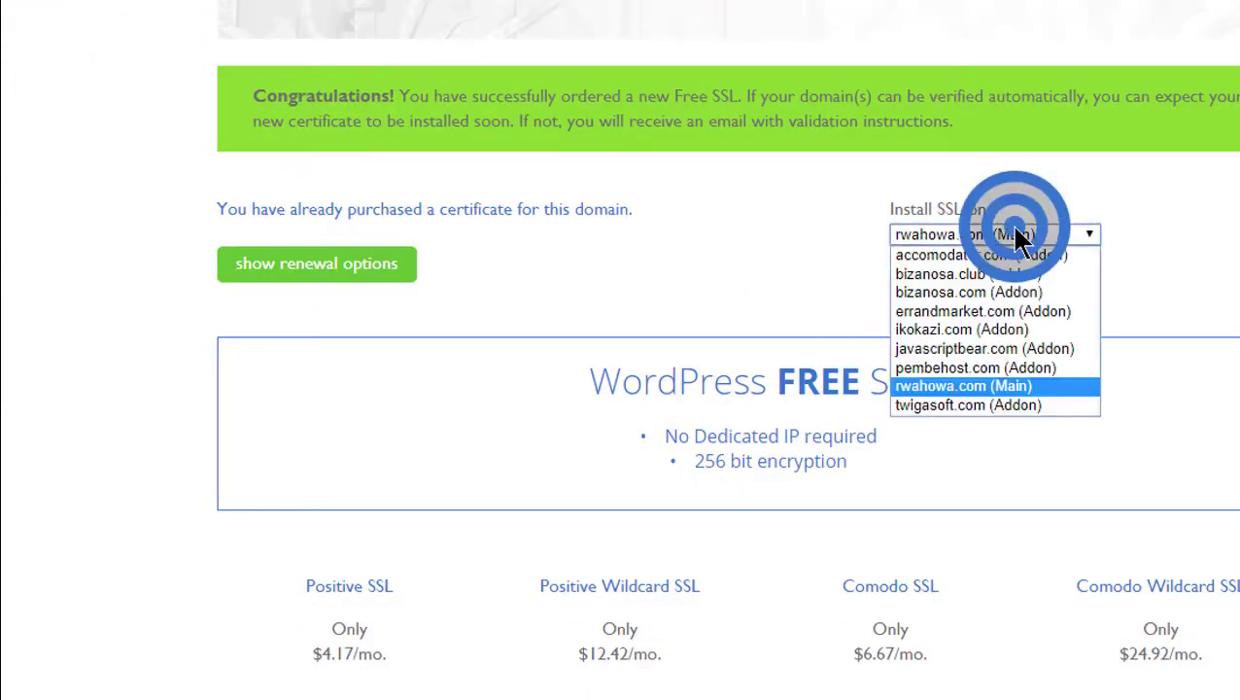
click(979, 273)
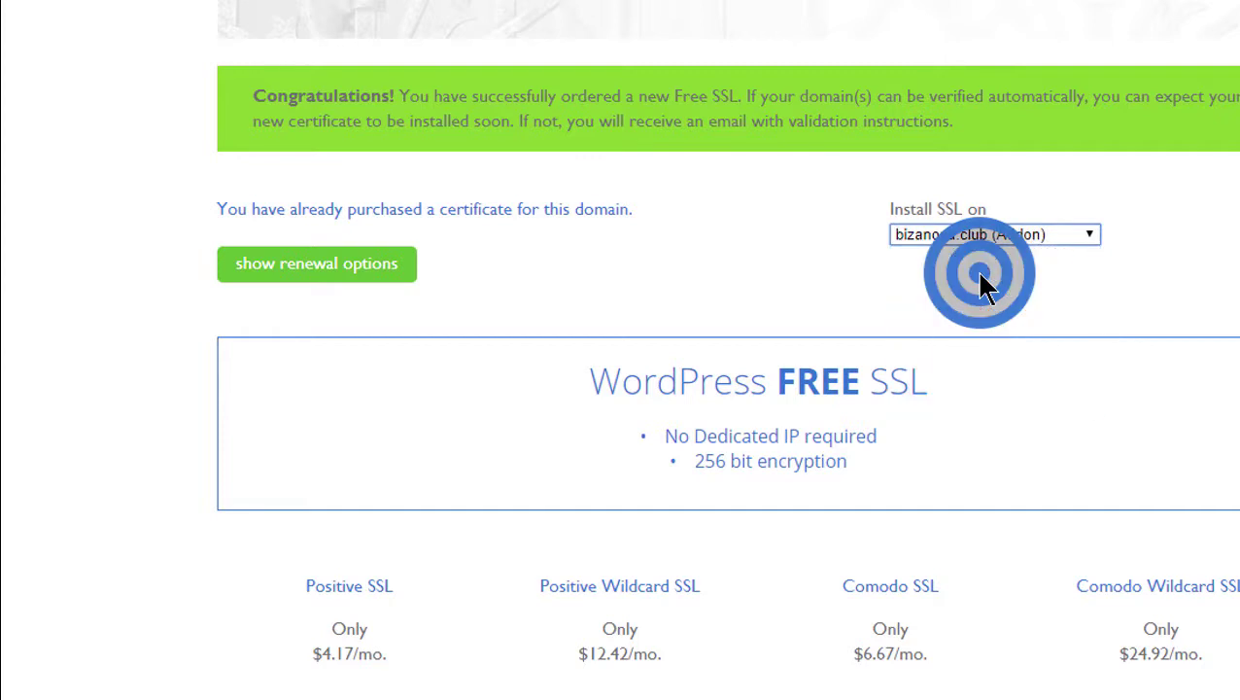
click(290, 276)
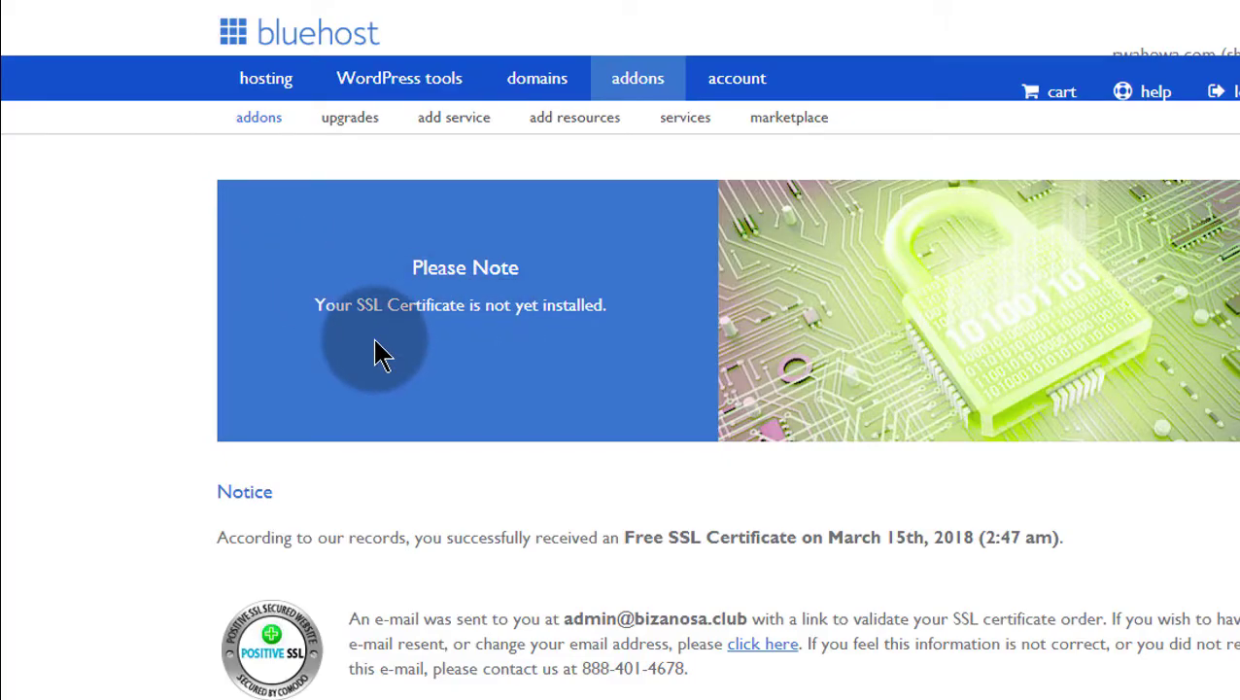
scroll(379, 352, down, 3)
scroll(363, 193, up, 3)
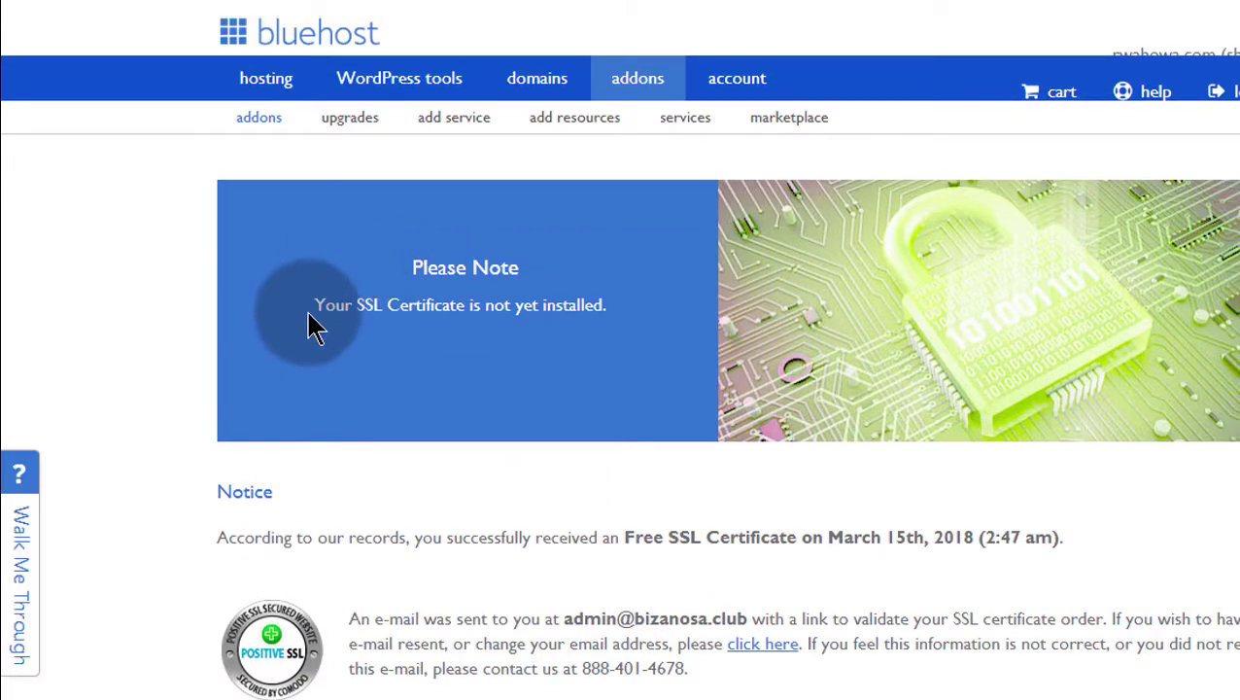
drag(307, 313, 629, 312)
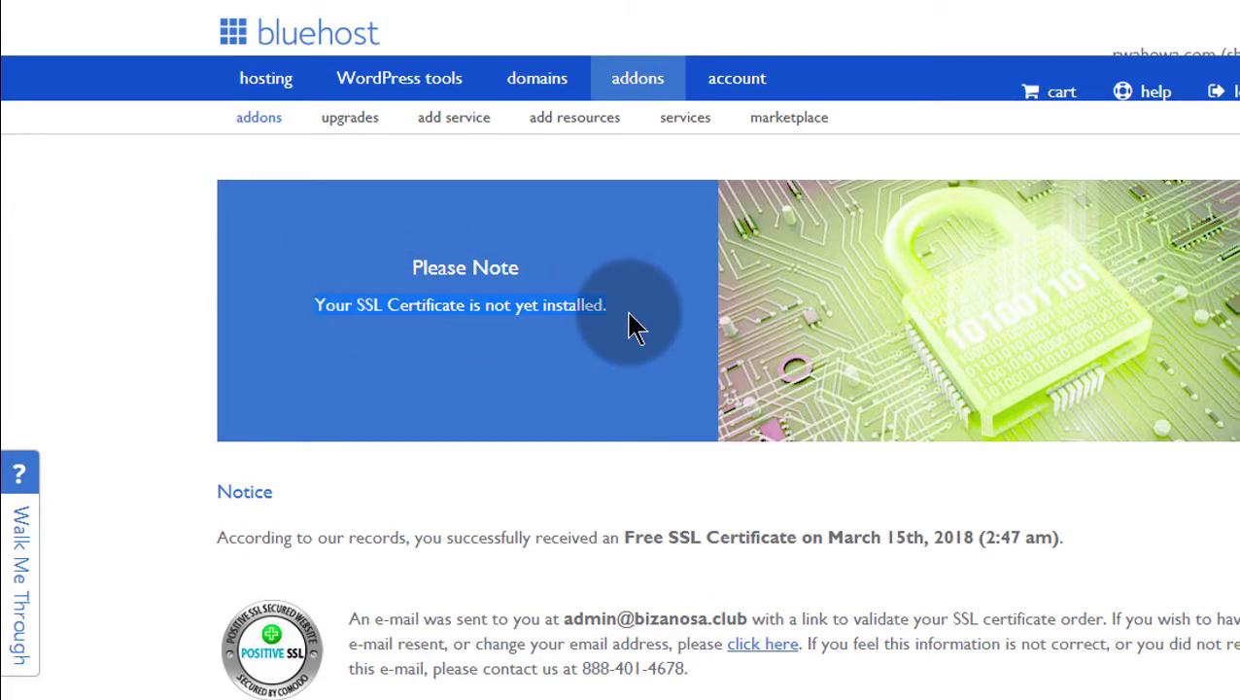
click(536, 442)
scroll(531, 457, down, 3)
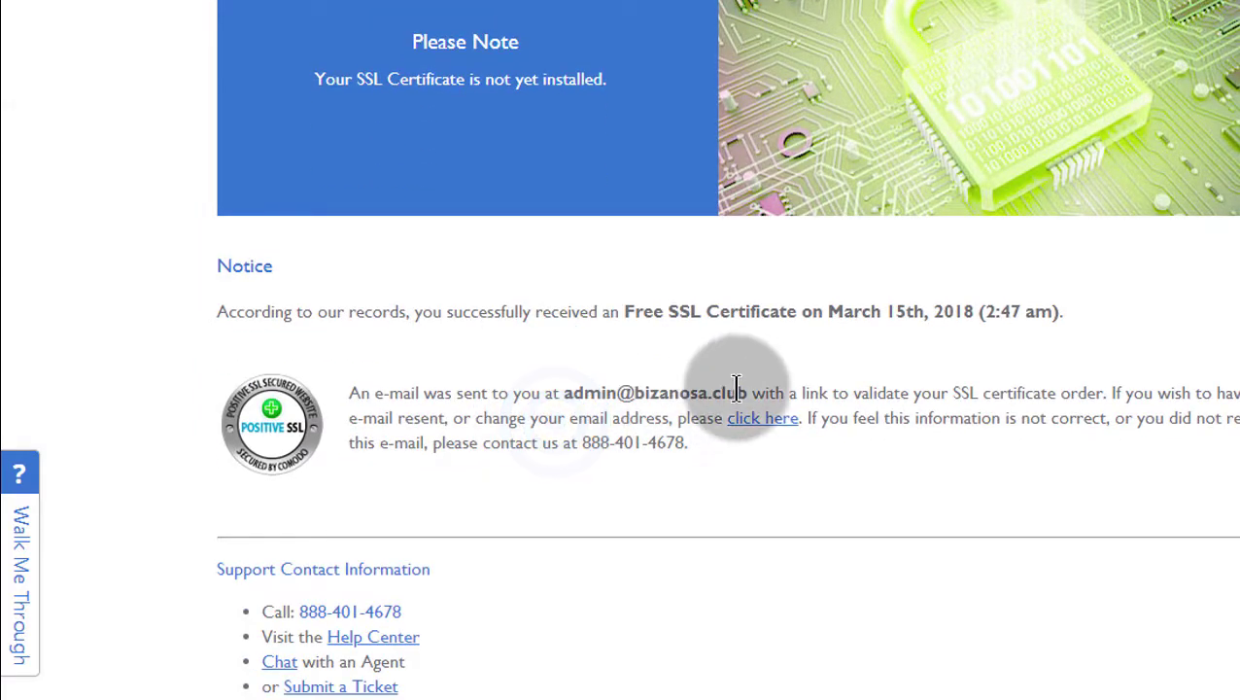
scroll(590, 434, down, 3)
scroll(595, 443, up, 3)
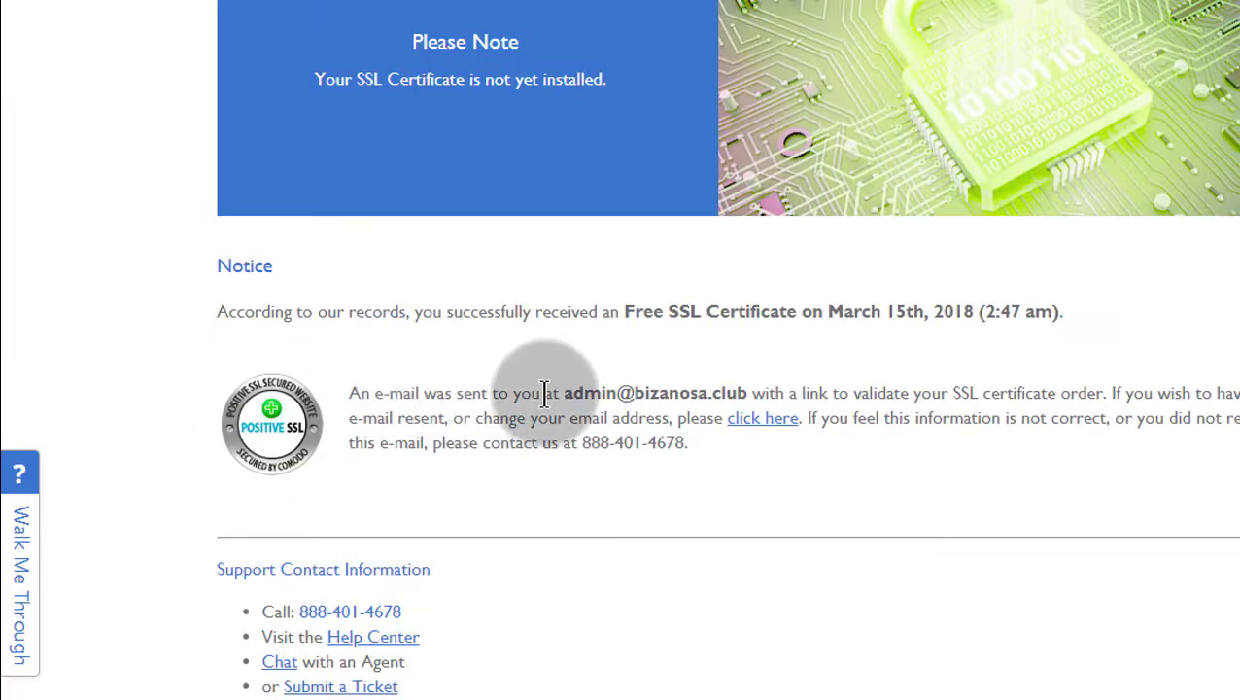
drag(562, 394, 755, 380)
click(706, 403)
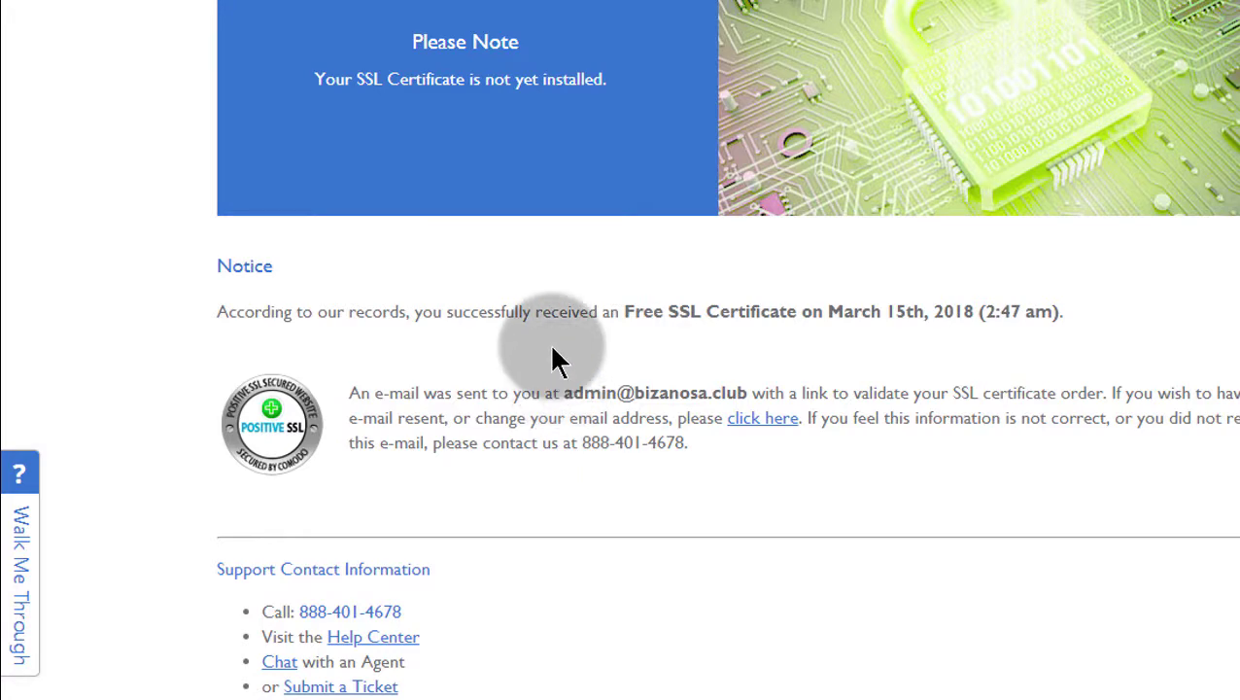
scroll(556, 369, up, 3)
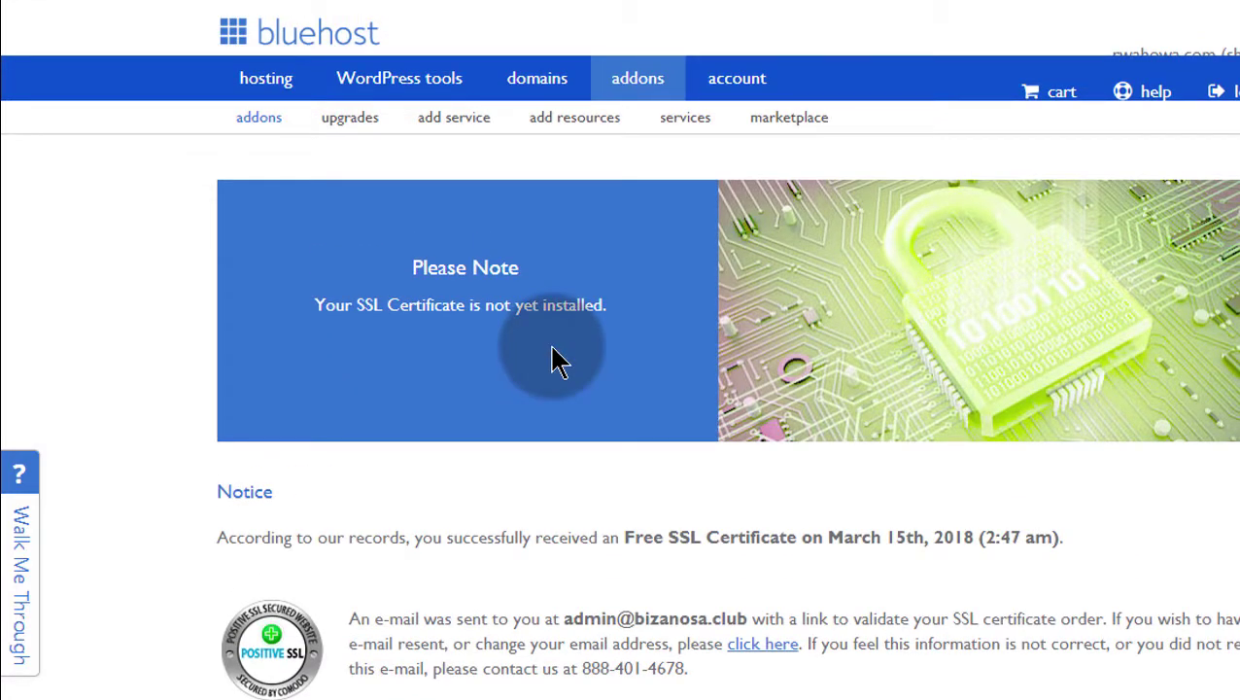